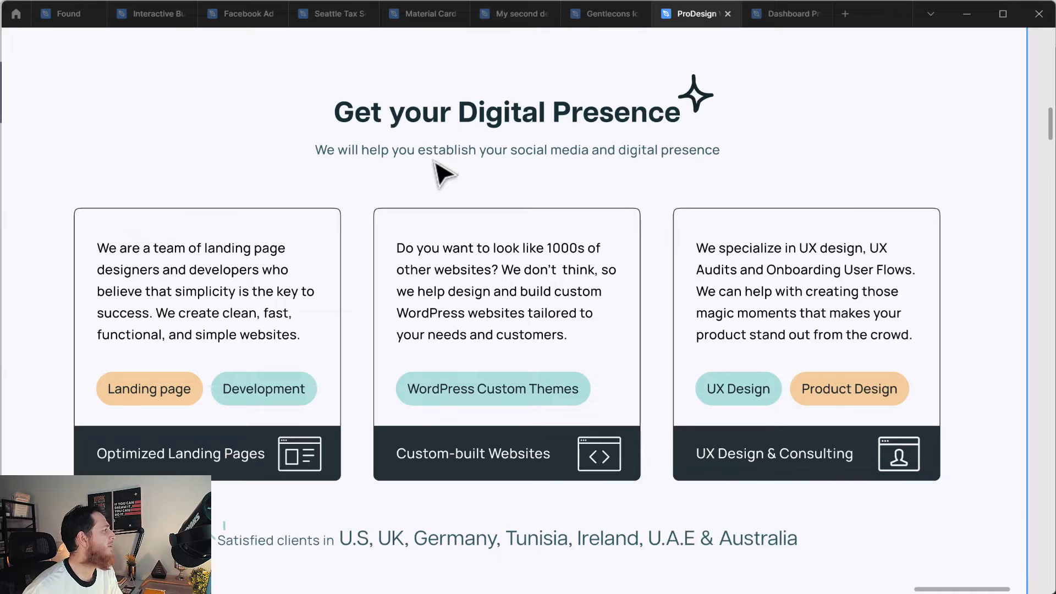
# Inspect the HSB fill values of the "Get your Digital Presence" heading and the fill of the subtitle beneath it.
pyautogui.click(566, 131)
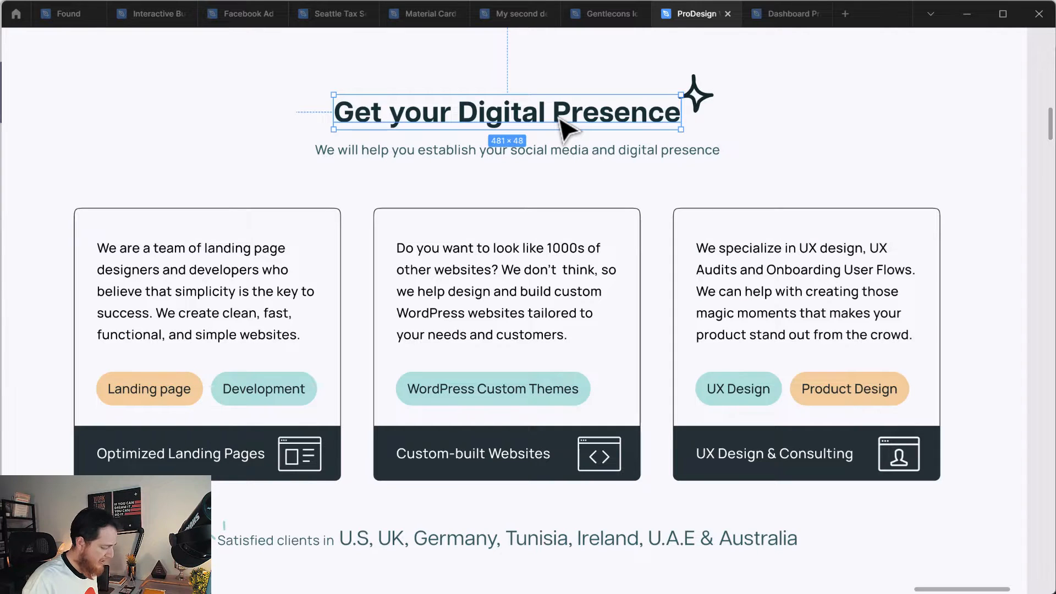
pyautogui.hotkey('ctrl', '\\')
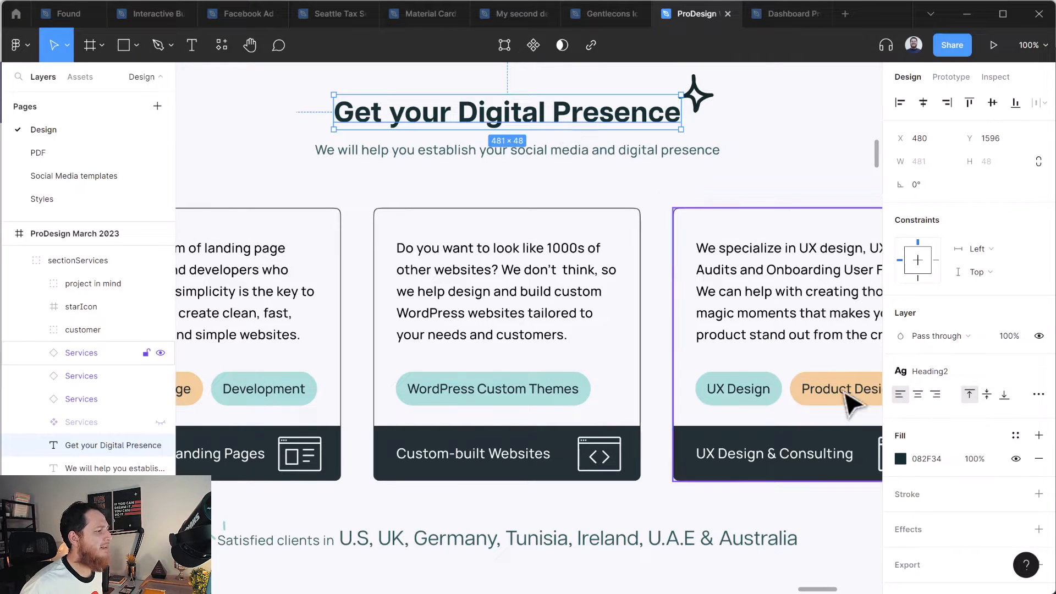
pyautogui.click(929, 459)
pyautogui.click(886, 458)
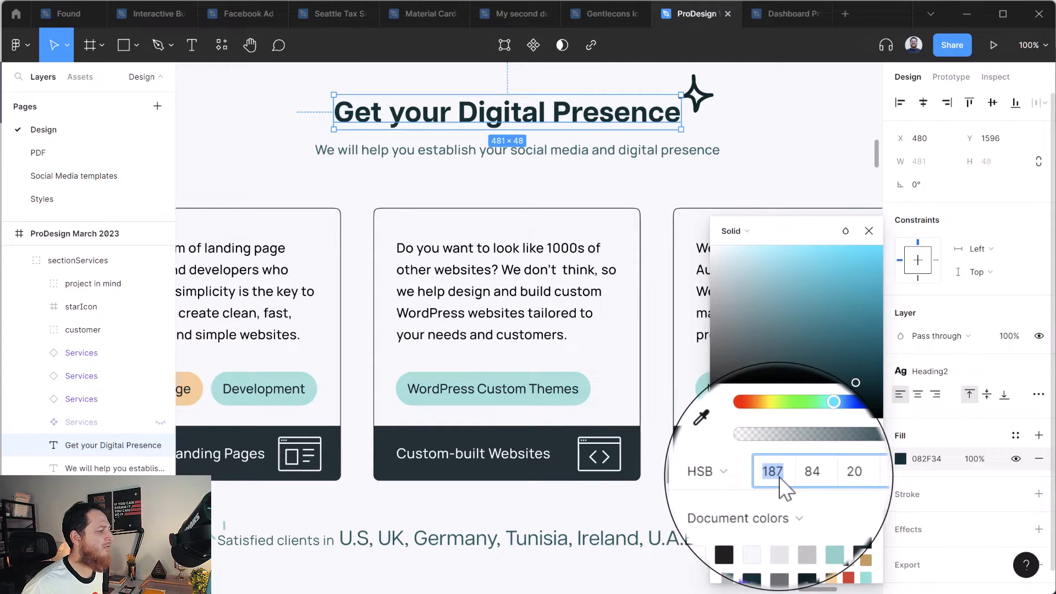
pyautogui.click(801, 476)
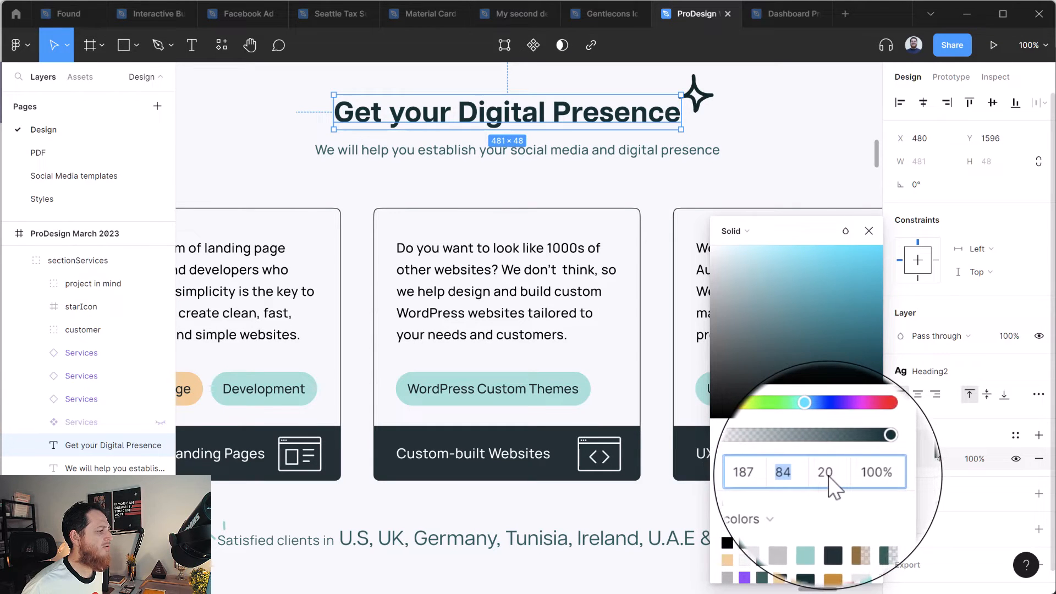
pyautogui.click(939, 423)
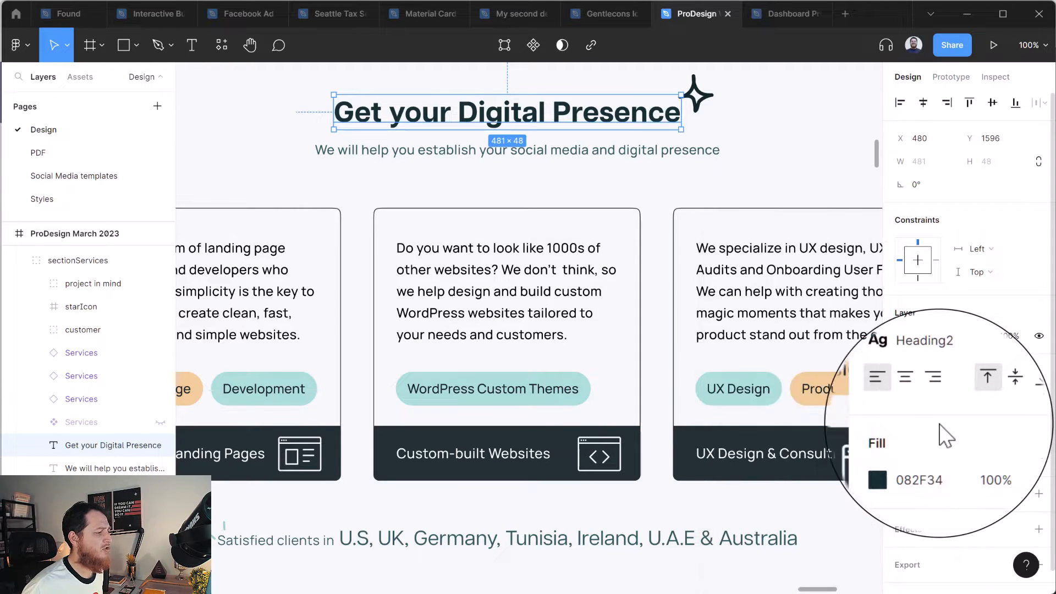
pyautogui.click(565, 155)
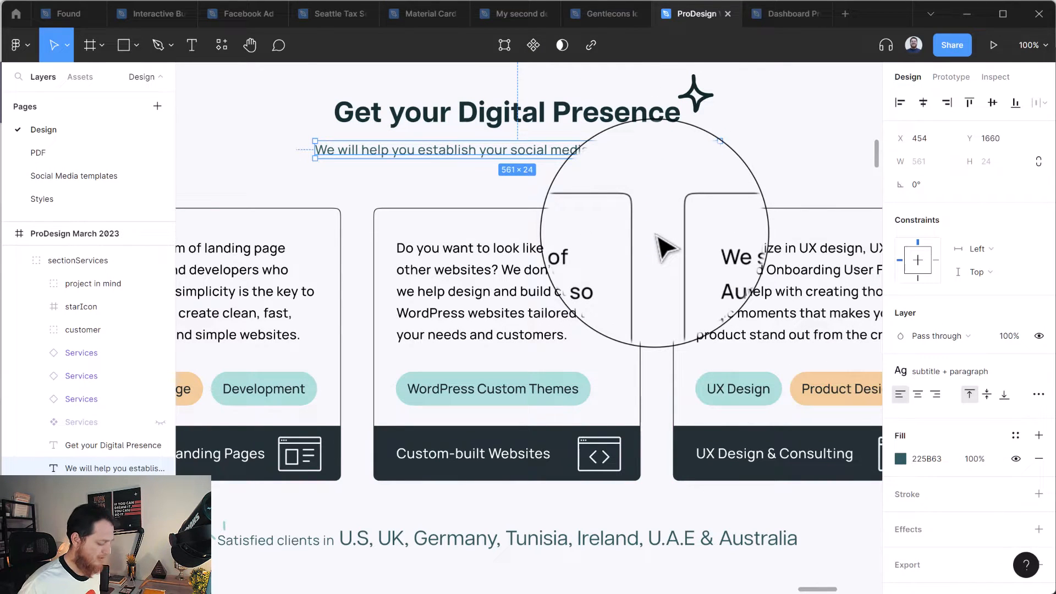
# Review the landing page's hero and client sections, and check the colour style of the "Clients that we have helped" heading.
pyautogui.hotkey('ctrl', '-')
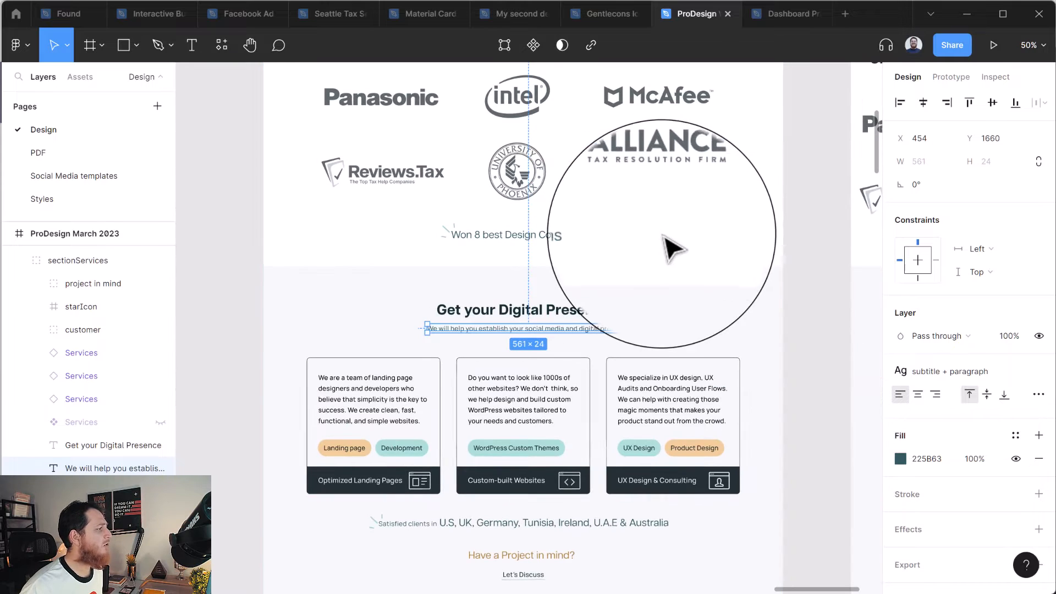
pyautogui.click(835, 224)
pyautogui.moveTo(787, 341); pyautogui.dragTo(790, 402)
pyautogui.scroll(5, 790, 402)
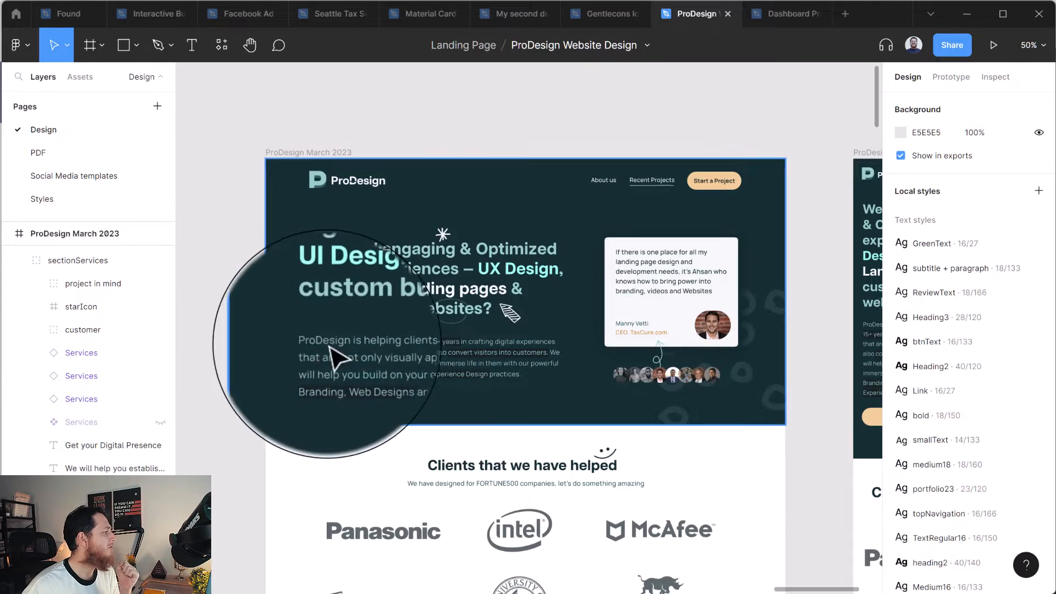
pyautogui.scroll(-1, 429, 471)
pyautogui.scroll(-4, 434, 481)
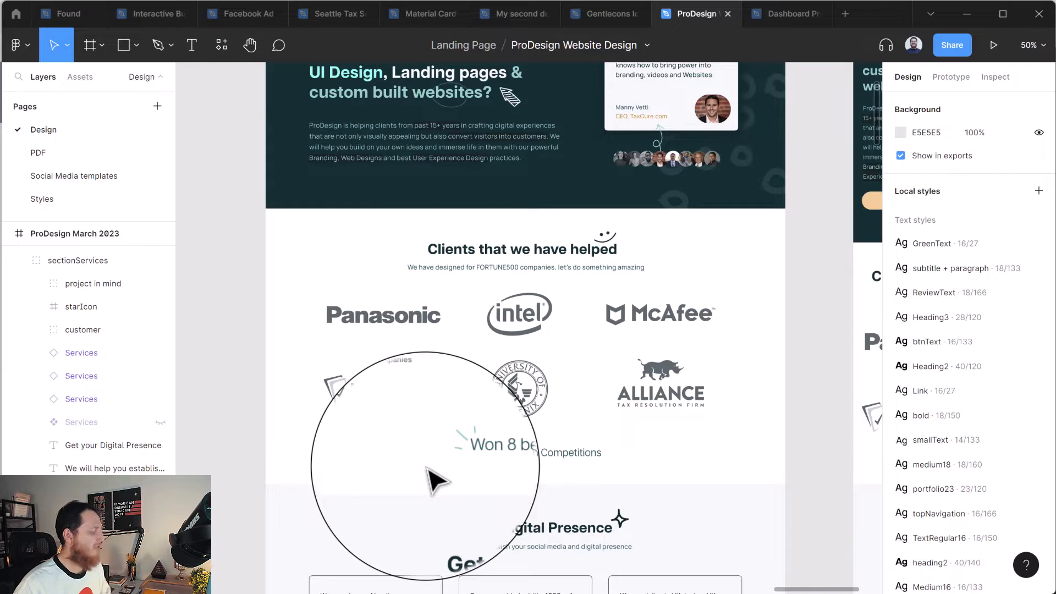
pyautogui.press('+')
pyautogui.press('+')
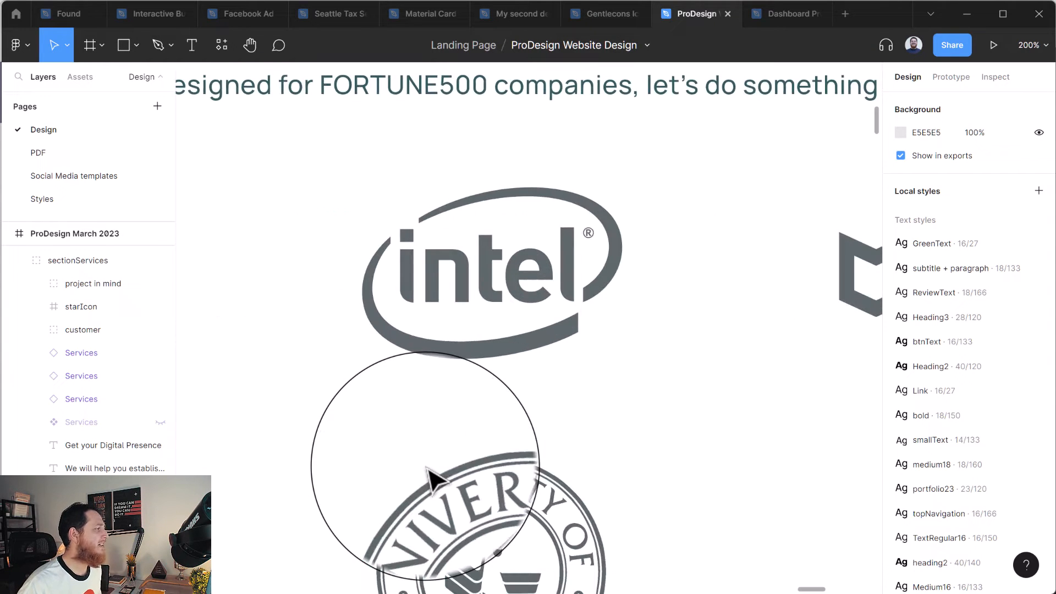
pyautogui.moveTo(433, 224); pyautogui.dragTo(517, 461)
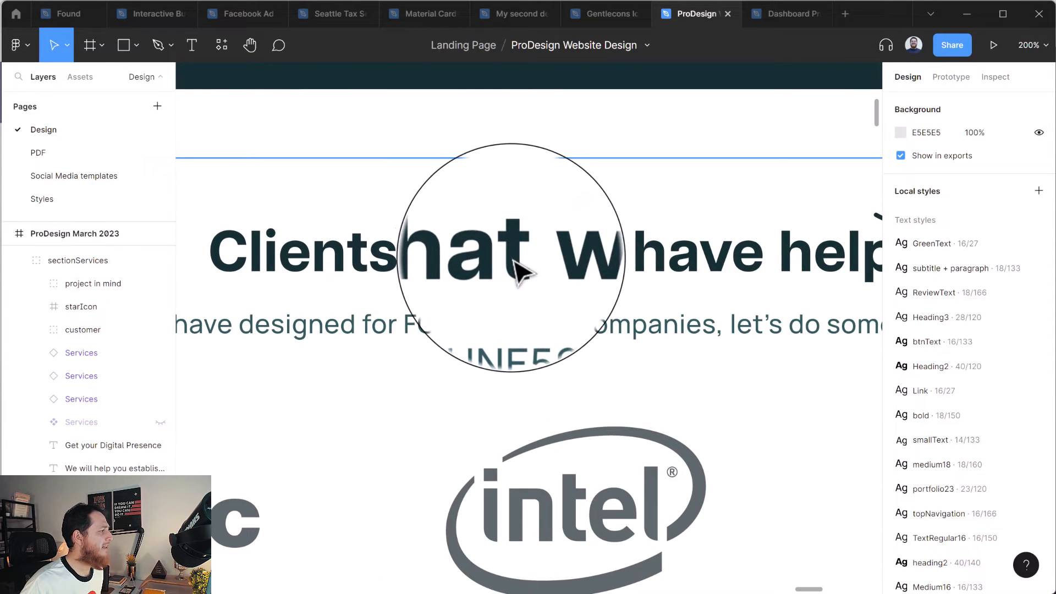
pyautogui.doubleClick(513, 261)
pyautogui.click(512, 260)
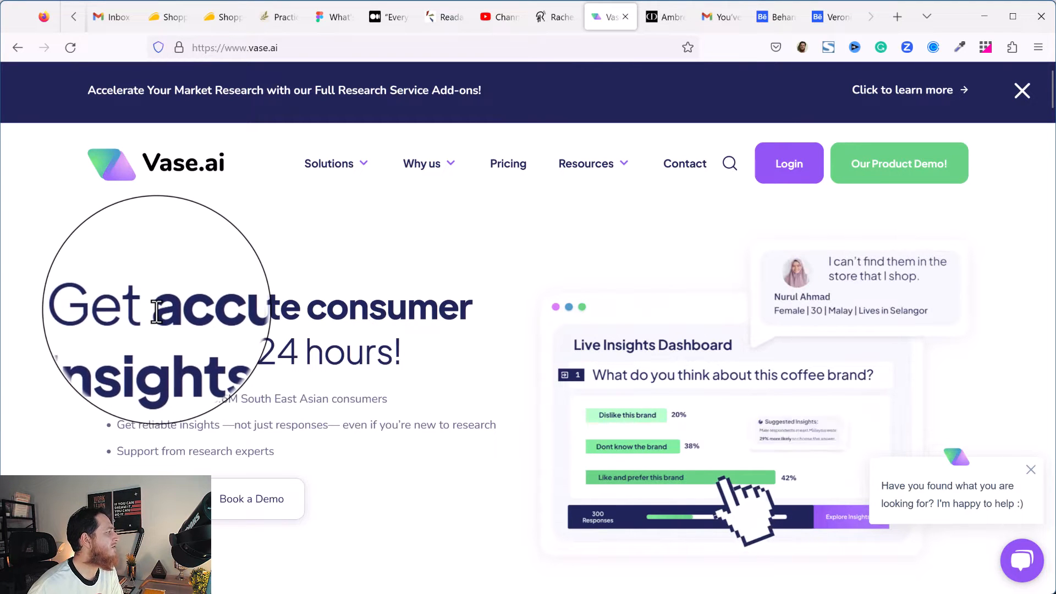
# Switch to the Vase.ai page in Firefox and inspect the CSS colour of the "accurate consumer insights" headline.
pyautogui.moveTo(153, 306); pyautogui.dragTo(469, 316)
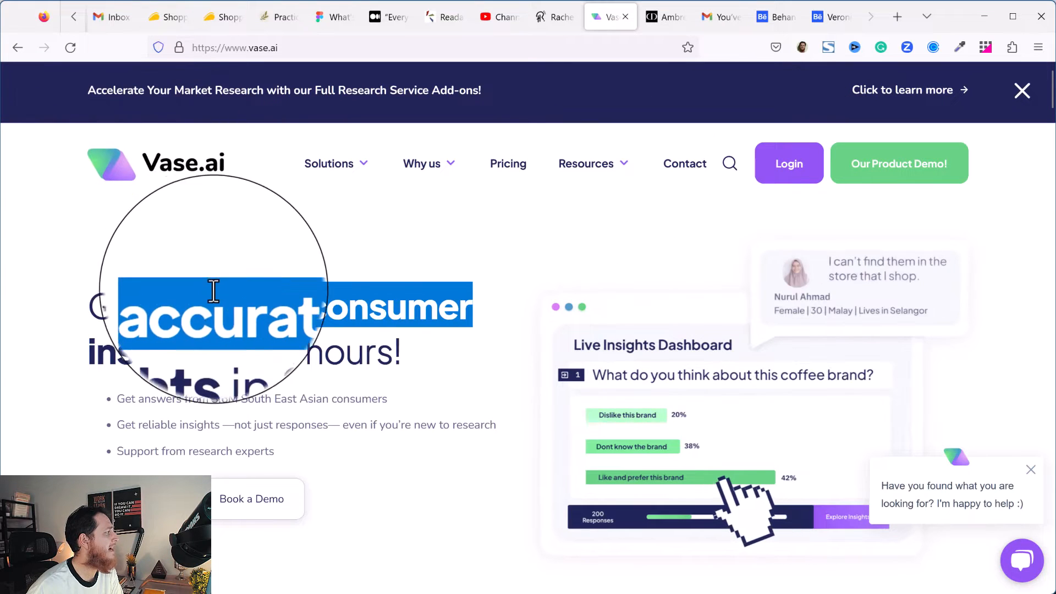
pyautogui.rightClick(218, 312)
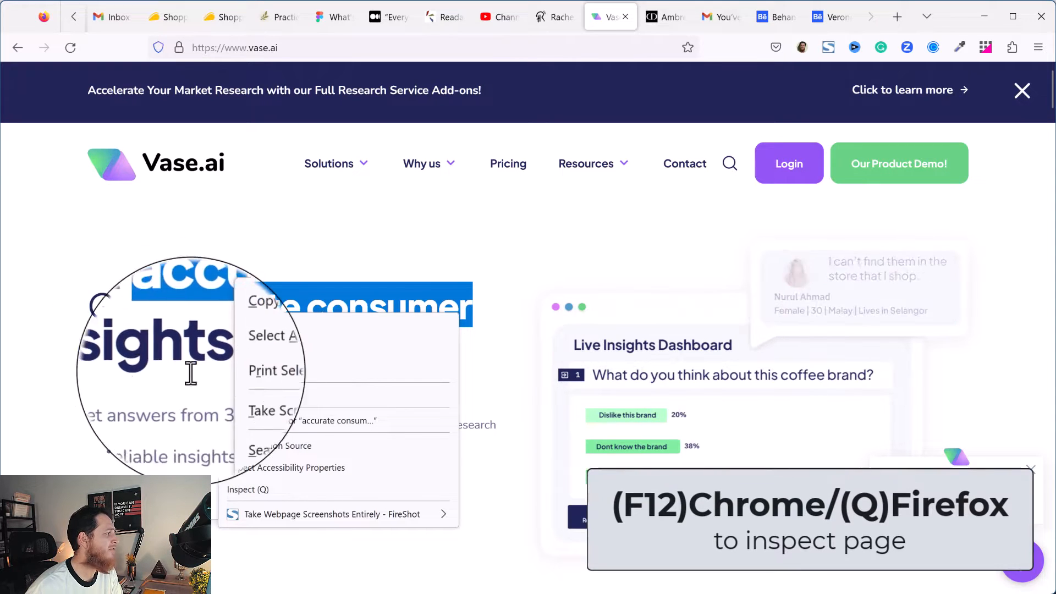
pyautogui.click(284, 490)
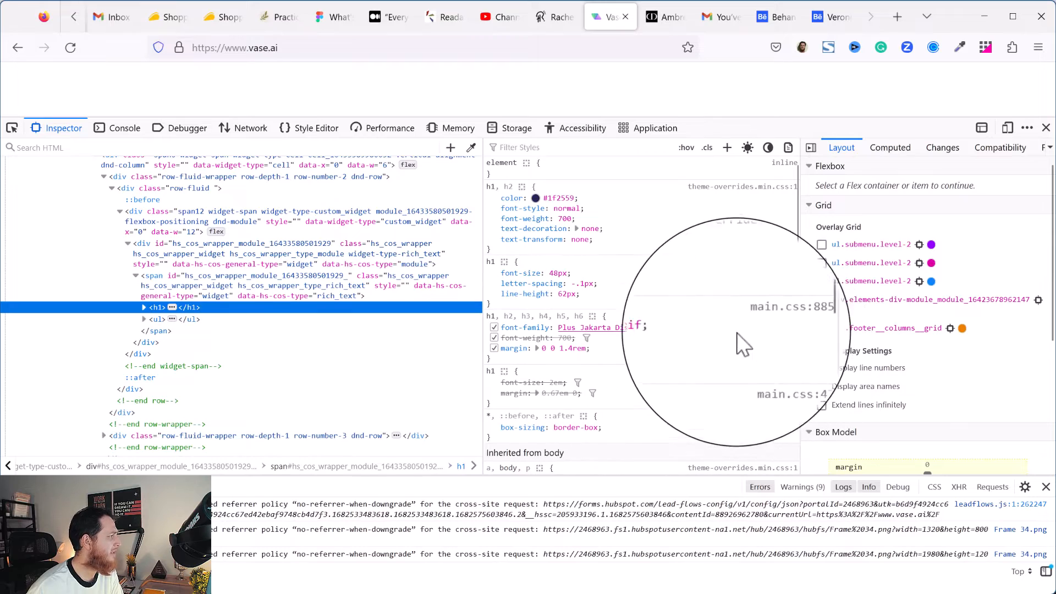
pyautogui.moveTo(819, 118); pyautogui.dragTo(804, 345)
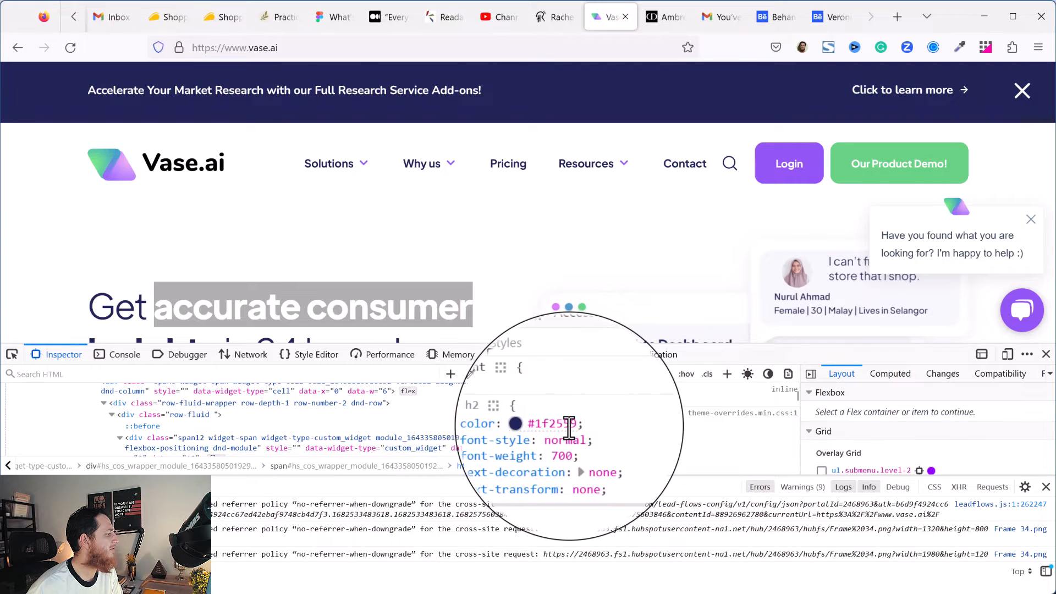
pyautogui.click(1045, 354)
# Examine the text colours of the headings further down the Vase.ai page, including the research platform and research brief sections.
pyautogui.scroll(-7, 431, 450)
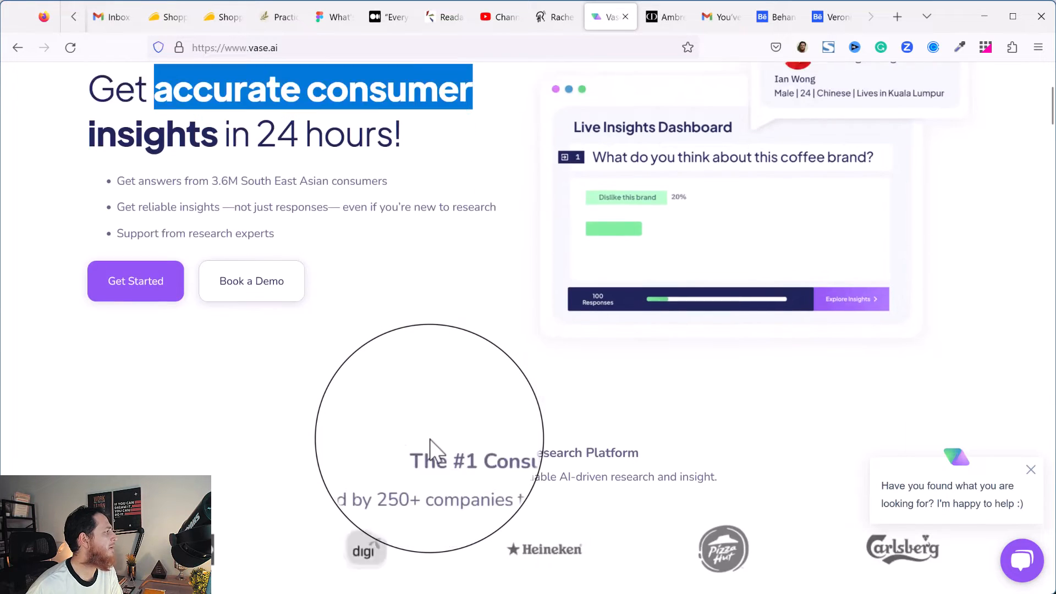
pyautogui.scroll(-1, 440, 418)
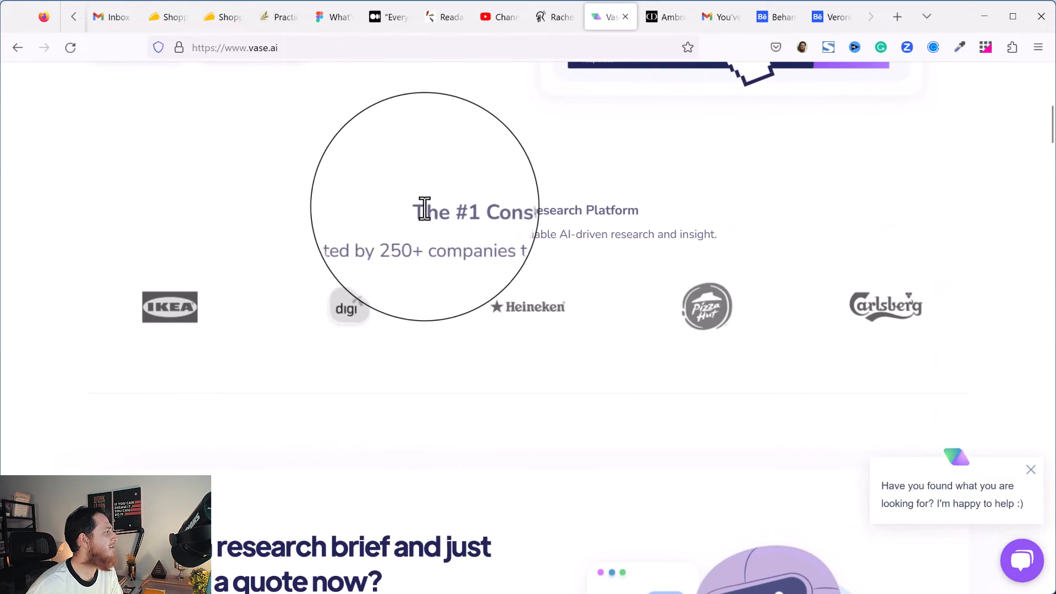
pyautogui.moveTo(419, 208); pyautogui.dragTo(731, 242)
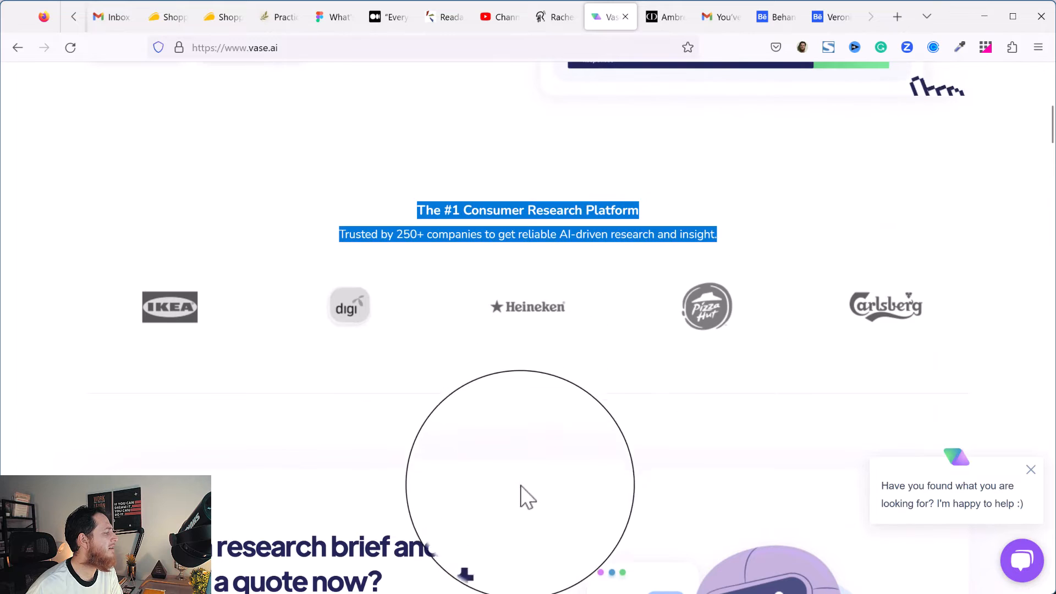
pyautogui.scroll(-3, 517, 490)
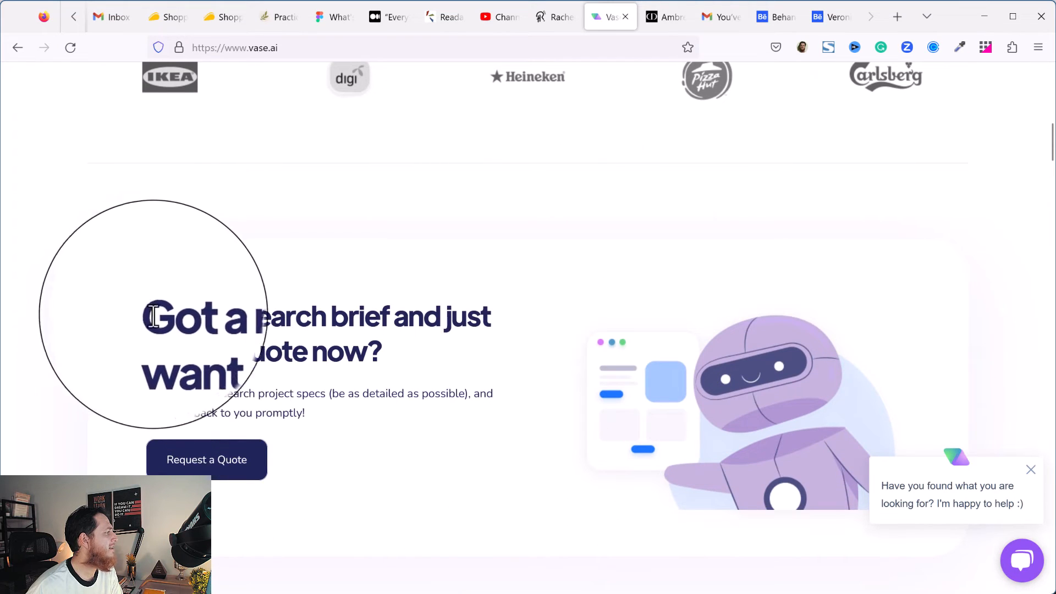
pyautogui.moveTo(148, 316); pyautogui.dragTo(389, 361)
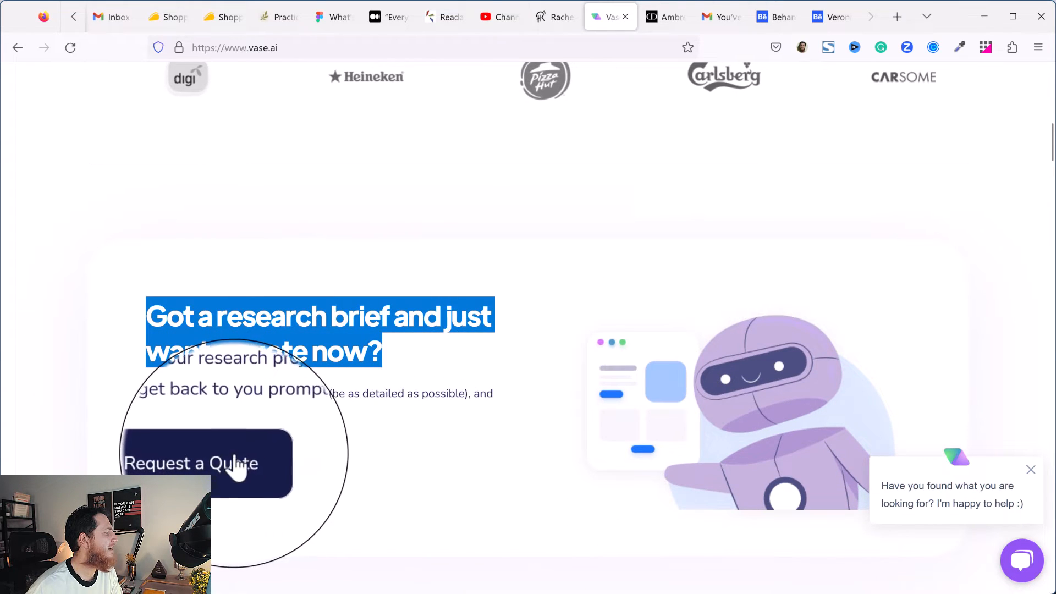
pyautogui.scroll(-7, 410, 490)
pyautogui.moveTo(645, 289); pyautogui.dragTo(851, 304)
pyautogui.click(851, 304)
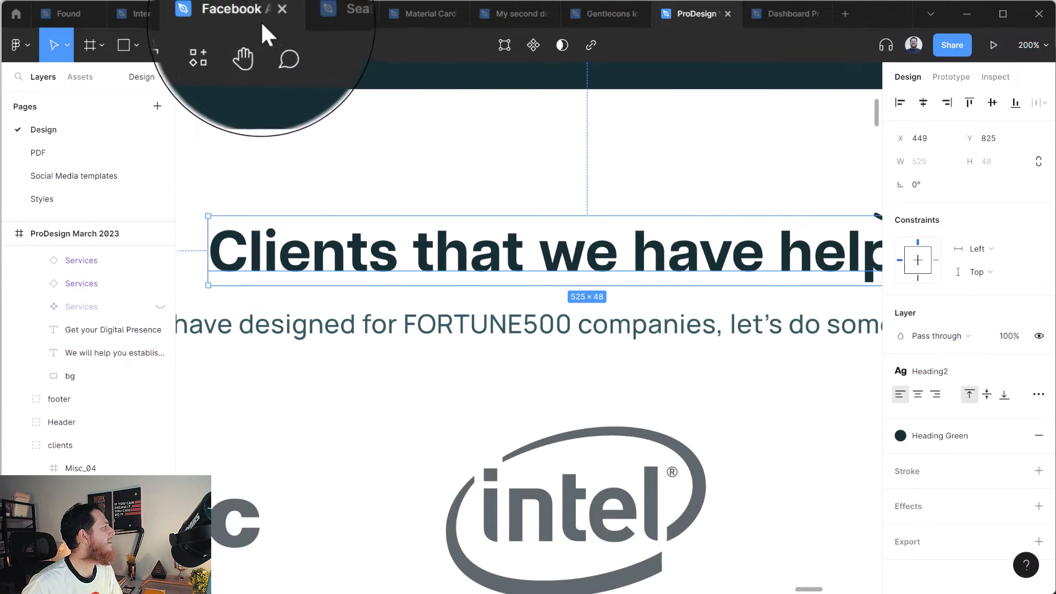
# Switch to the My second design file in Figma and check the fill colour of the "Start the course now" heading in Frame 33.
pyautogui.click(496, 17)
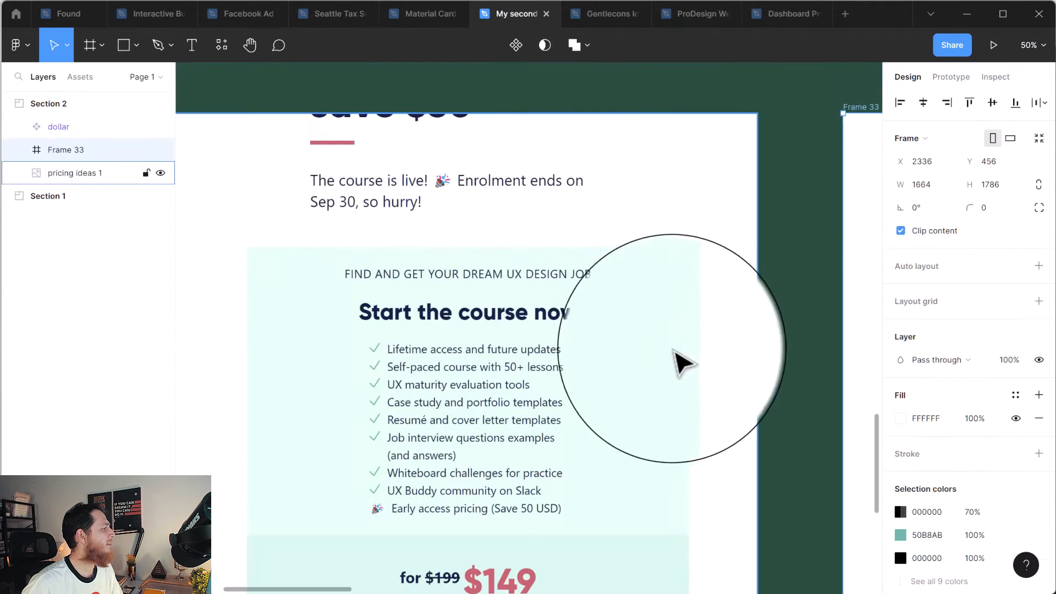
pyautogui.hotkey('shift', '2')
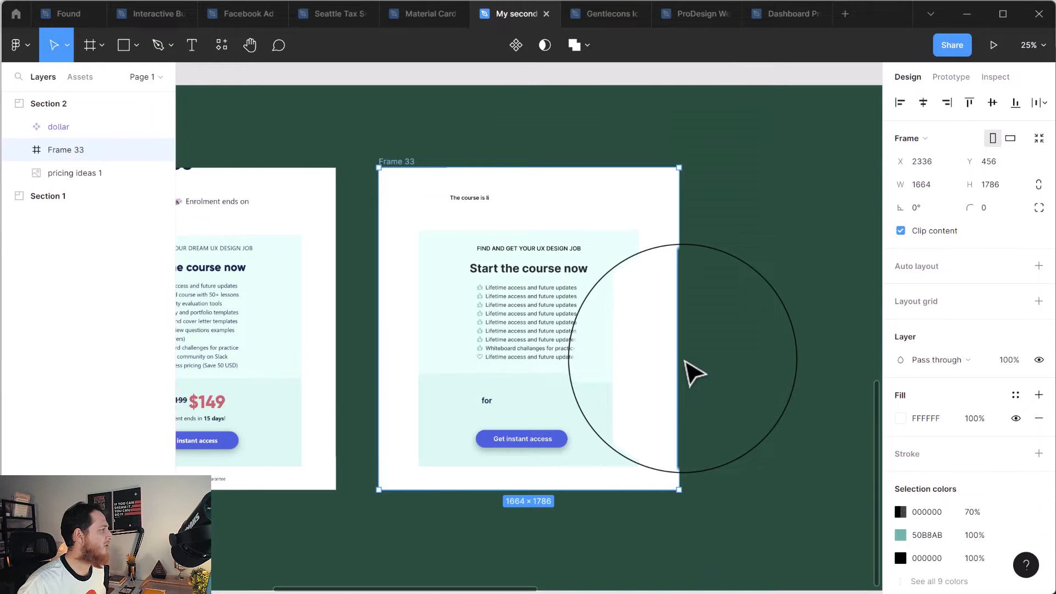
pyautogui.hotkey('shift', '0')
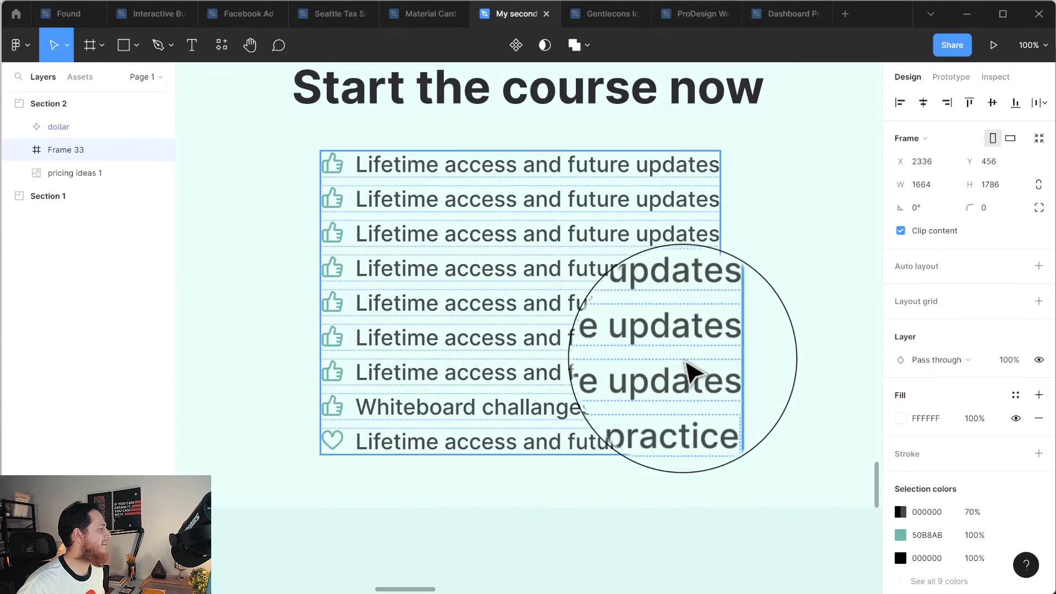
pyautogui.scroll(1, 761, 407)
pyautogui.click(761, 407)
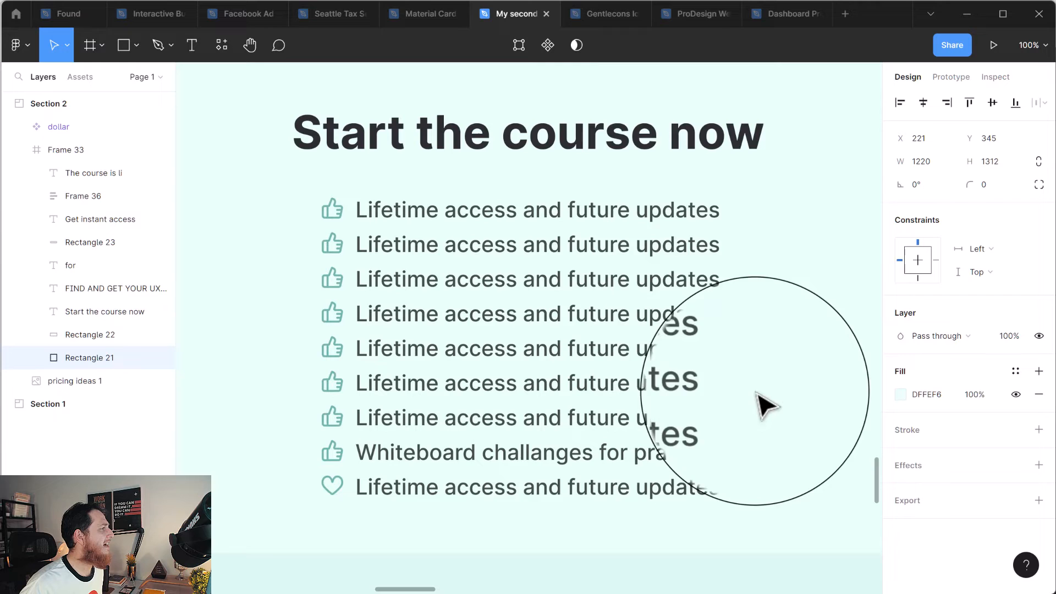
pyautogui.click(597, 146)
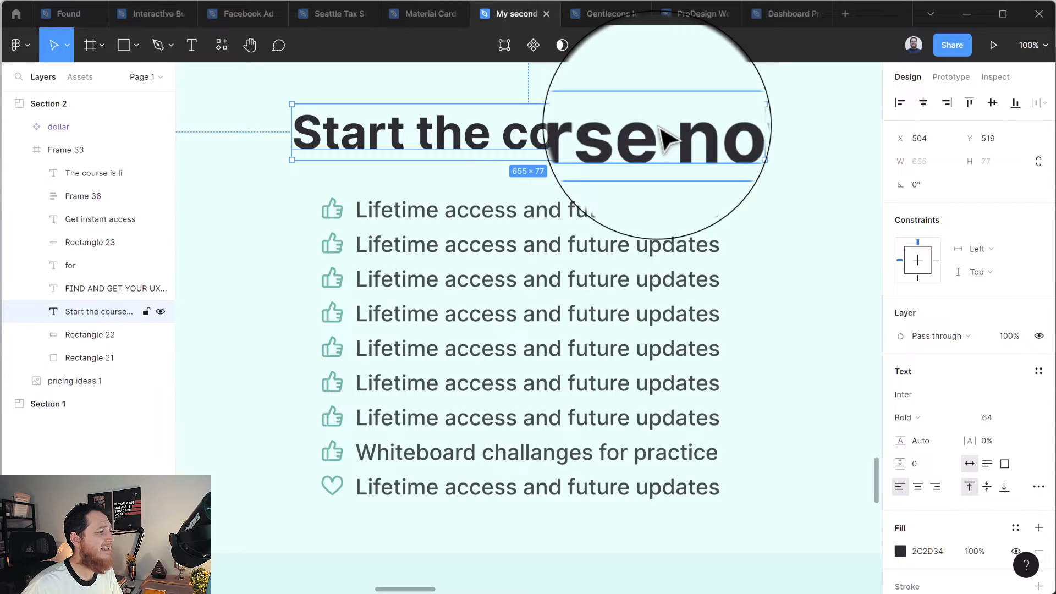
pyautogui.click(928, 552)
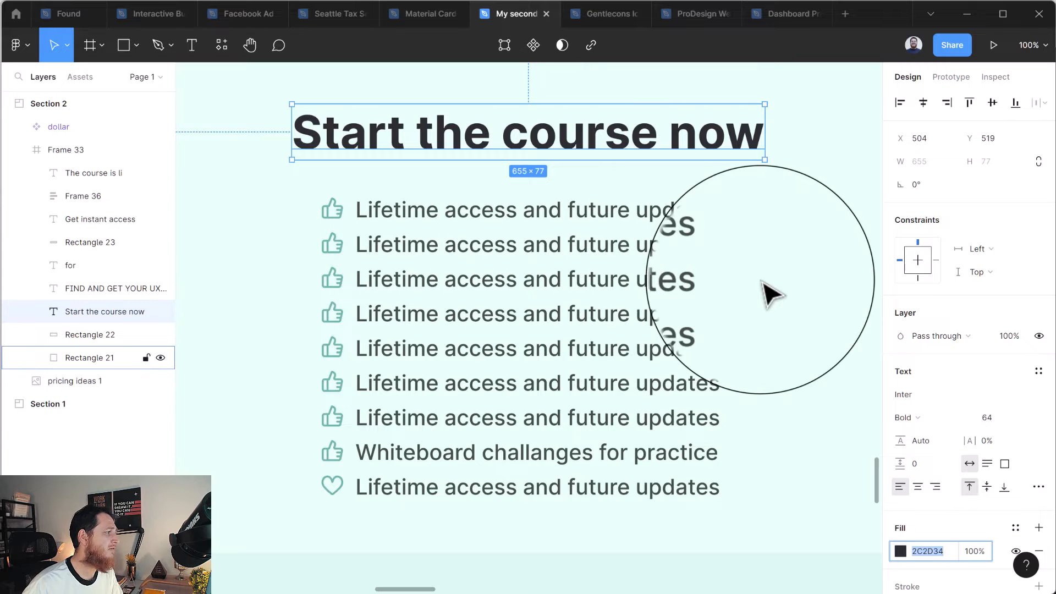
pyautogui.click(608, 319)
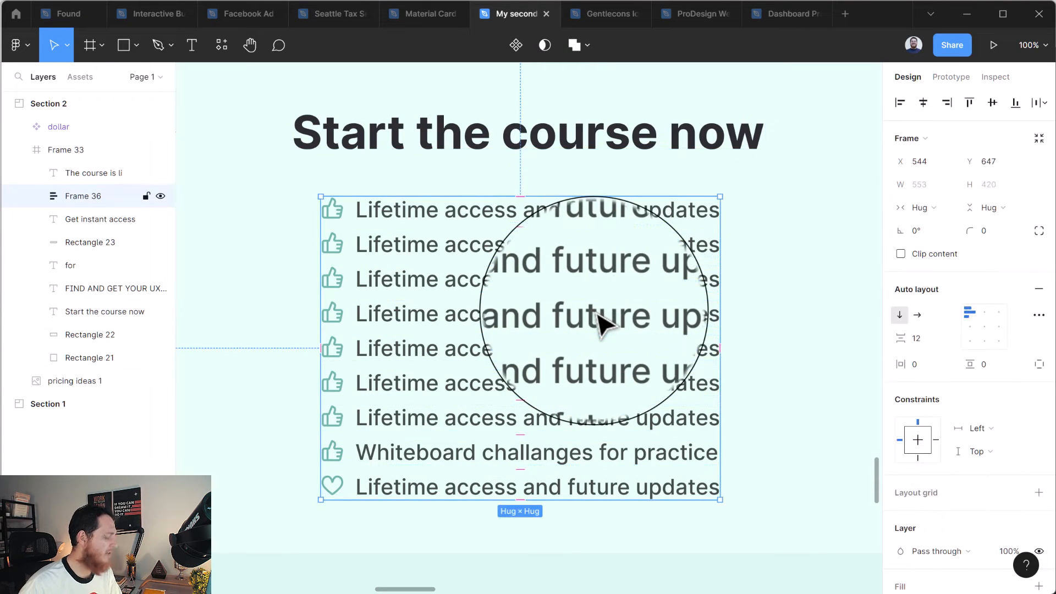
# Add a text layer reading "Dark Black" in the blank area near the top of Frame 33.
pyautogui.press('-')
pyautogui.press('-')
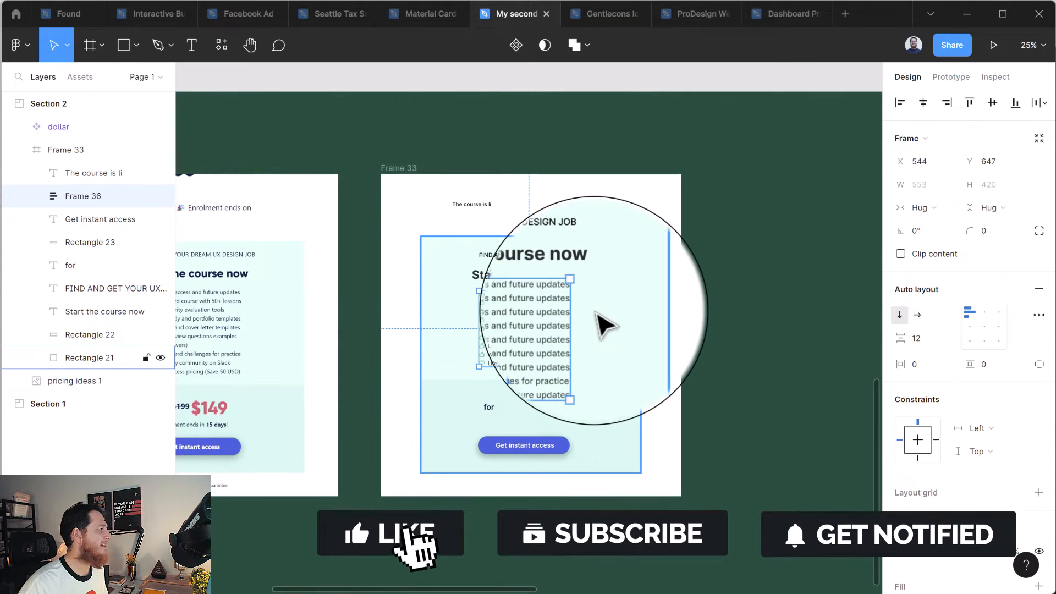
pyautogui.click(762, 338)
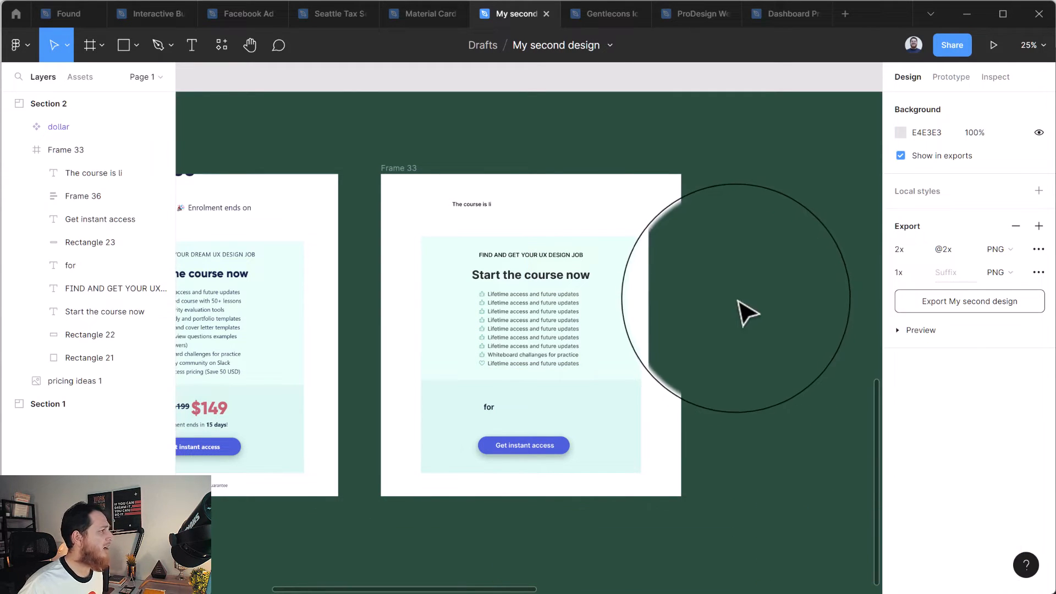
pyautogui.press('t')
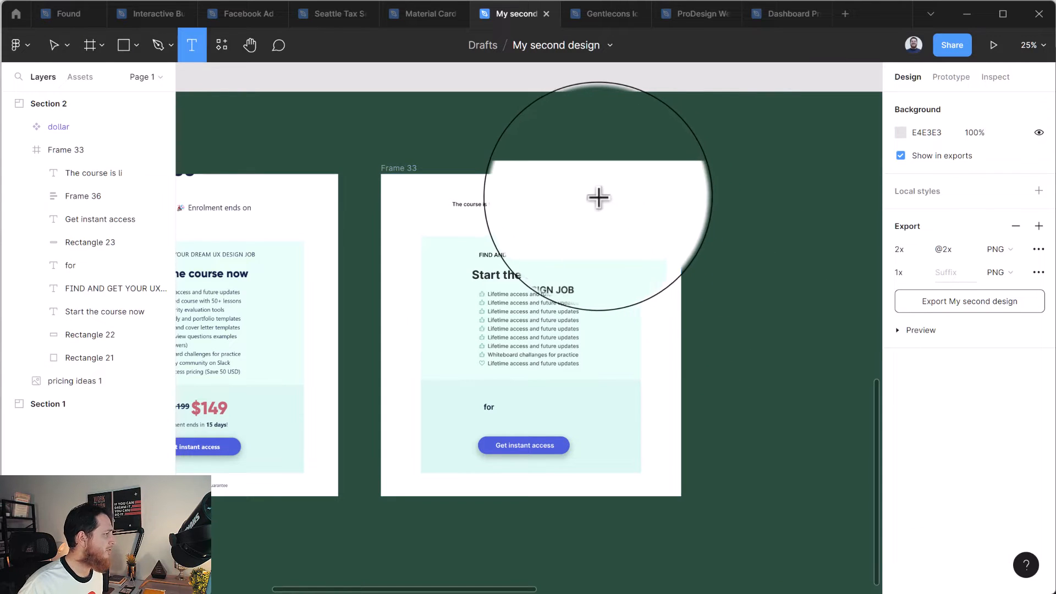
pyautogui.click(569, 203)
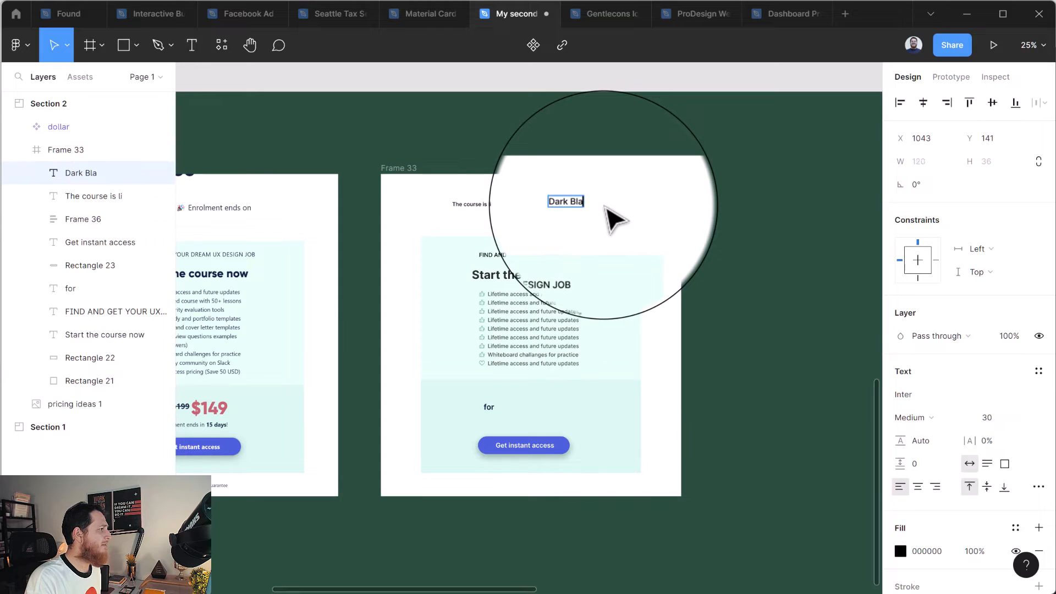
pyautogui.press('Escape')
pyautogui.press('+')
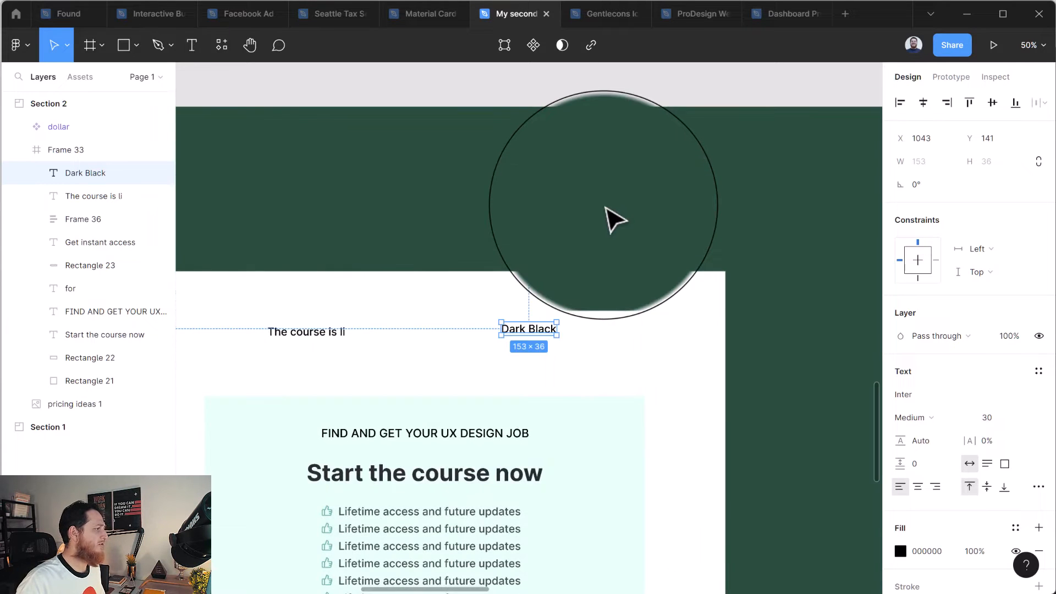
# Set the "Dark Black" text to the Black Italic font style at size 64.
pyautogui.click(916, 417)
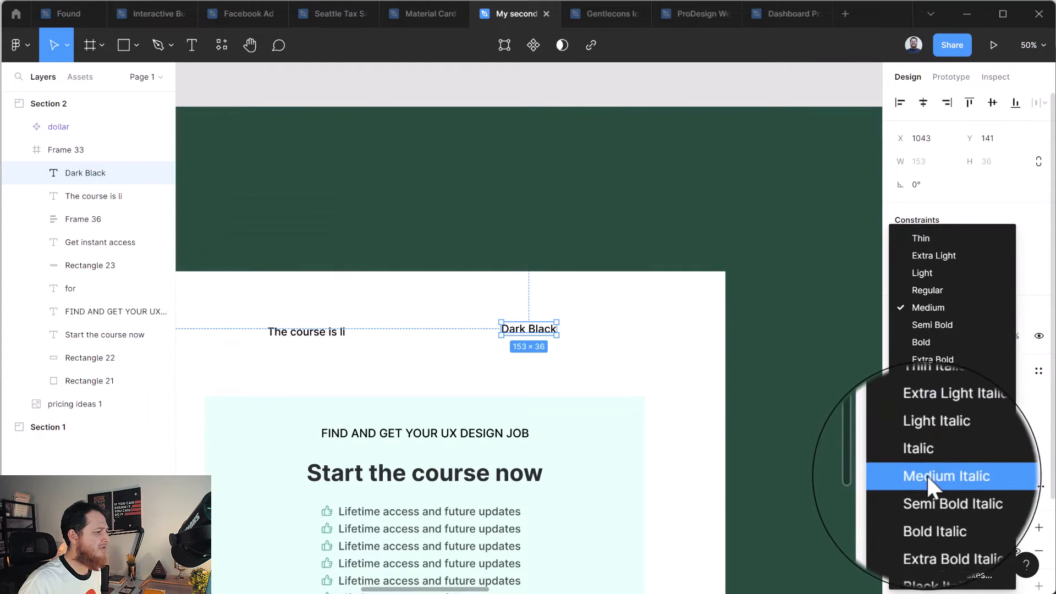
pyautogui.click(931, 537)
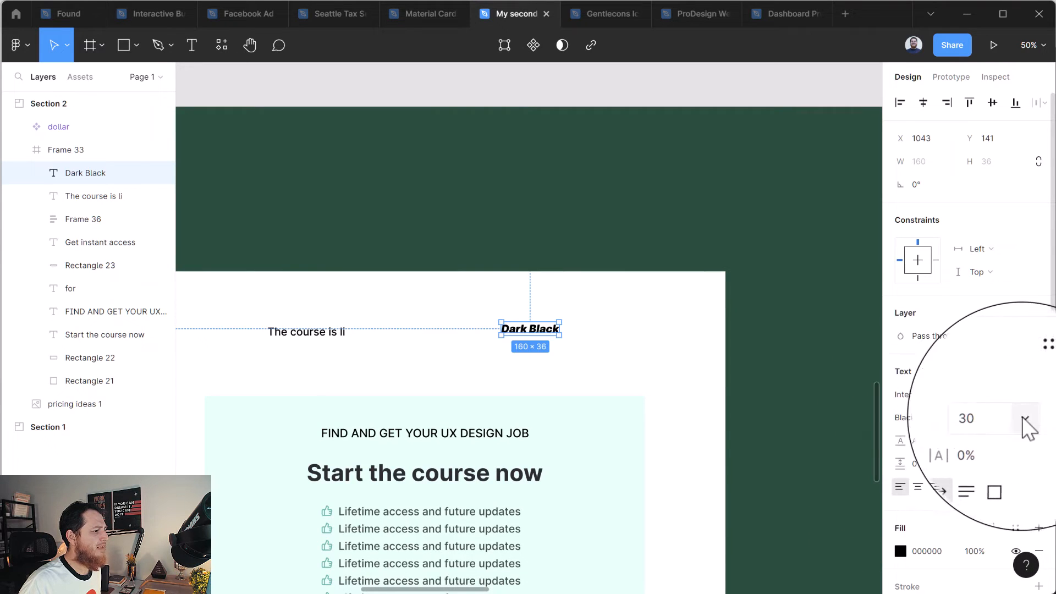
pyautogui.click(1020, 419)
pyautogui.scroll(-3, 1025, 528)
pyautogui.click(1023, 536)
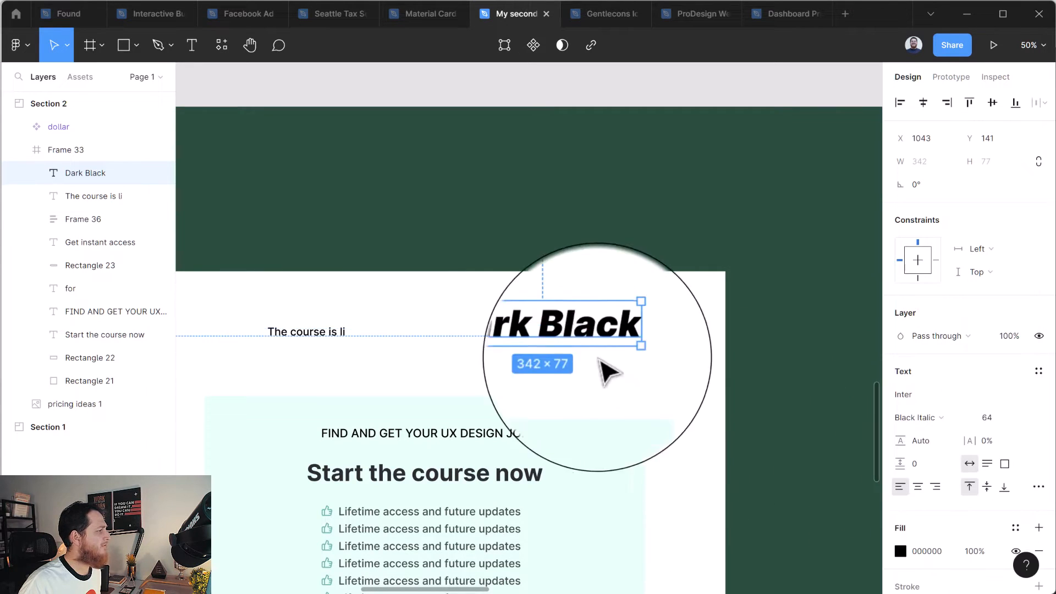
# Try a 90% fill opacity on the black "Dark Black" heading, and settle on 85%.
pyautogui.hotkey('shift', '0')
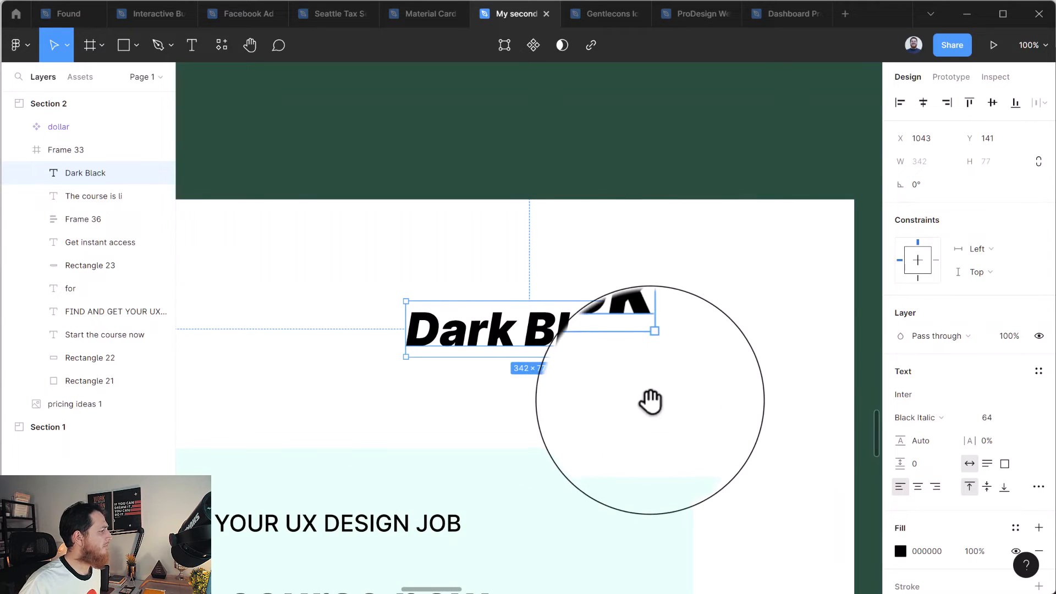
pyautogui.moveTo(650, 401); pyautogui.dragTo(667, 295)
pyautogui.click(545, 332)
pyautogui.click(570, 252)
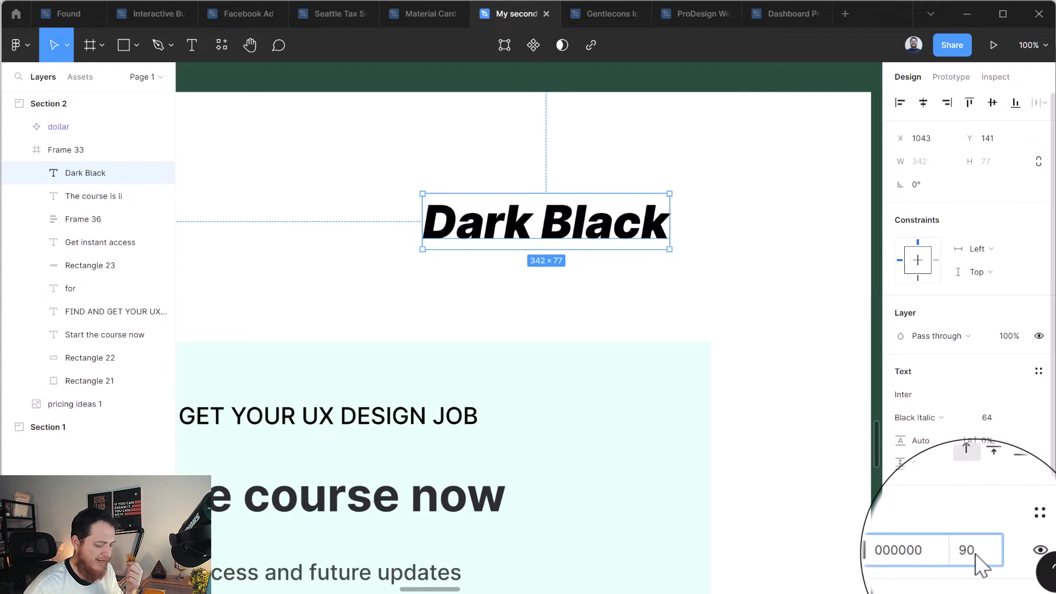
pyautogui.press('Return')
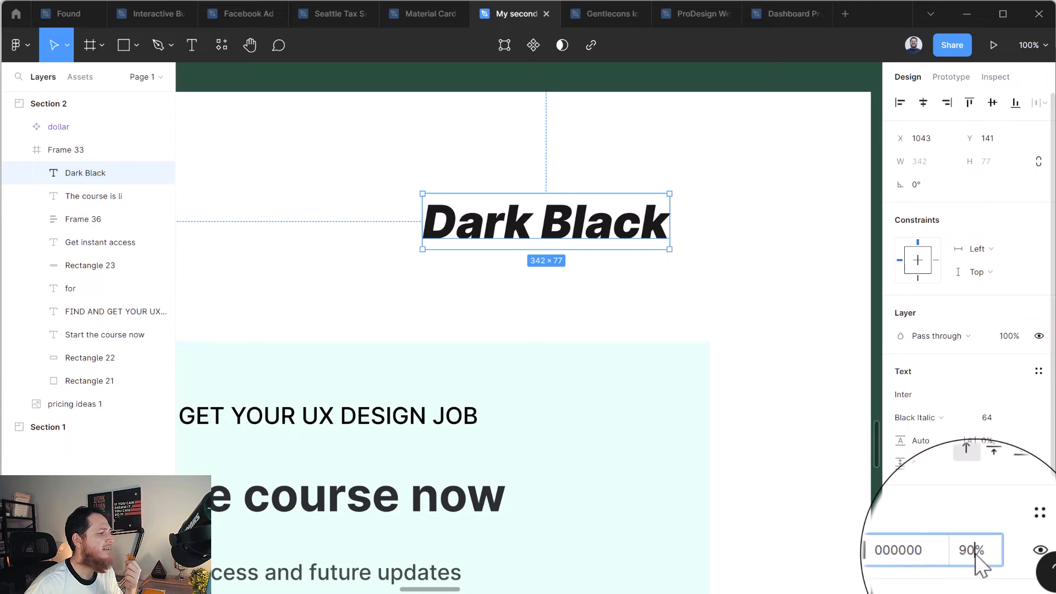
pyautogui.click(977, 550)
pyautogui.write('85')
pyautogui.press('Return')
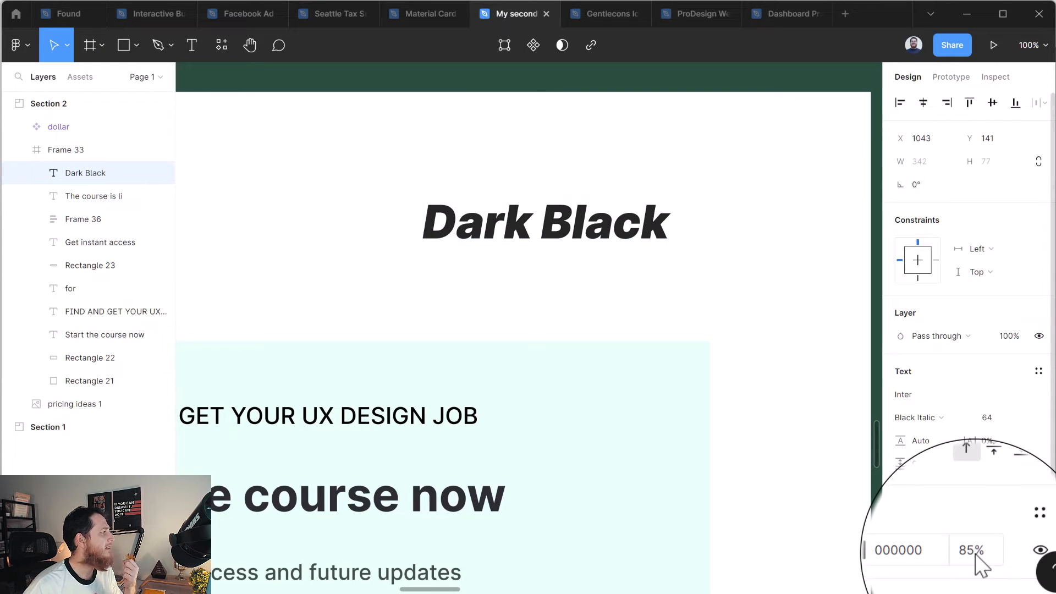
pyautogui.click(577, 314)
# Duplicate the "Dark Black" heading directly below itself and change the copy's text to "Let’s write a line".
pyautogui.click(566, 236)
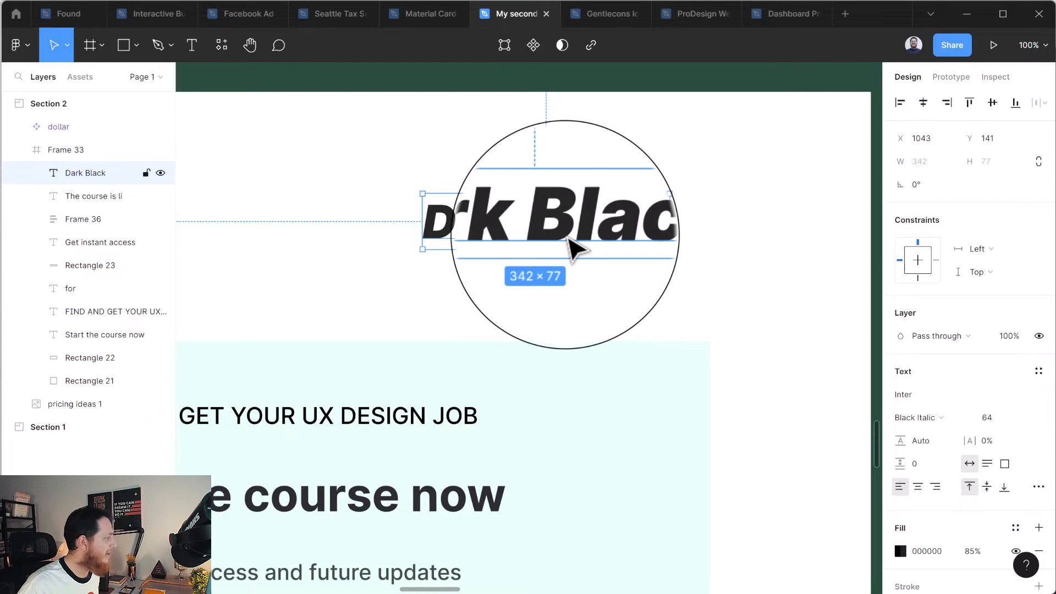
pyautogui.moveTo(568, 239); pyautogui.dragTo(569, 295)
pyautogui.doubleClick(568, 295)
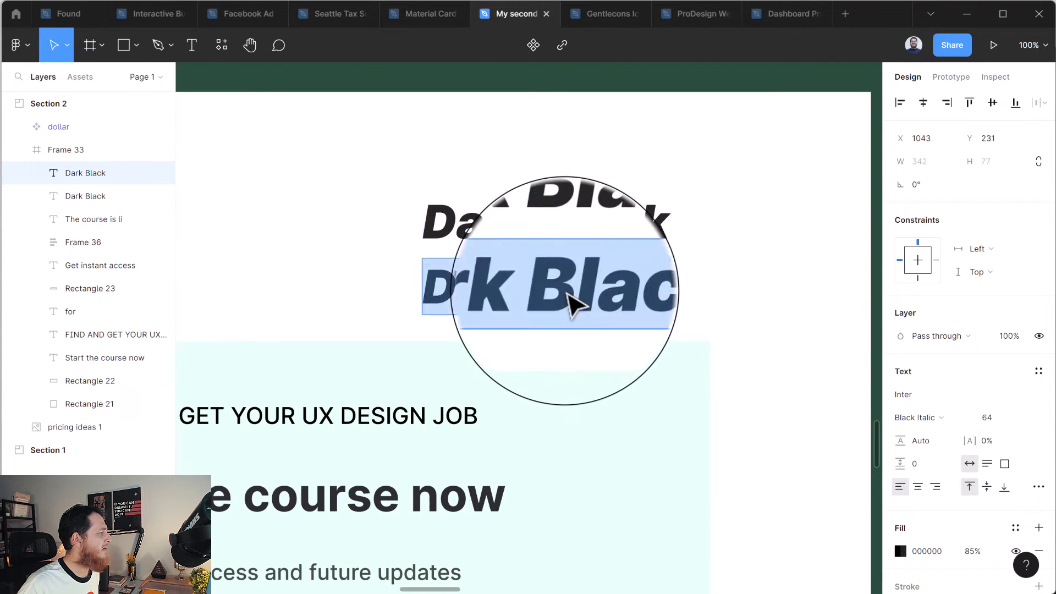
pyautogui.write('Let')
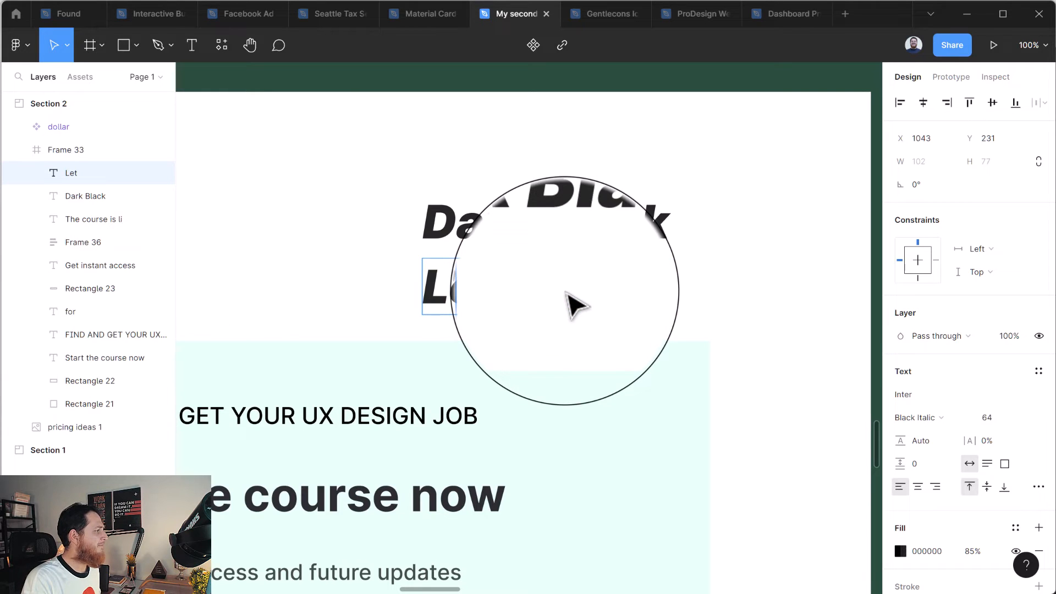
pyautogui.write('’s write a line')
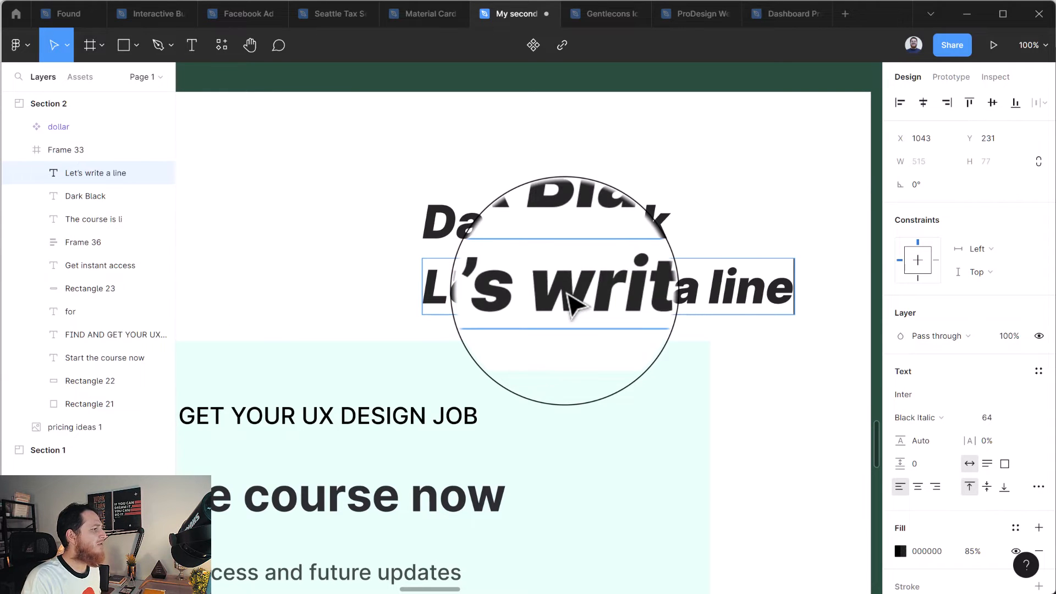
pyautogui.press('Escape')
# Set the "Let’s write a line" text to Medium Italic at size 20 and place it close beneath the "Dark Black" heading.
pyautogui.click(916, 417)
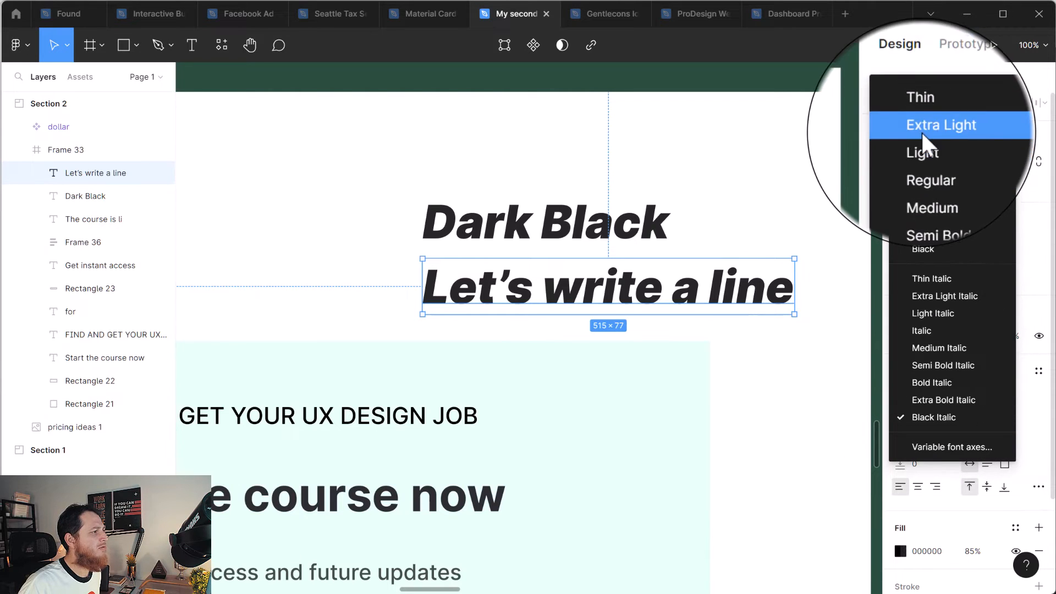
pyautogui.click(930, 348)
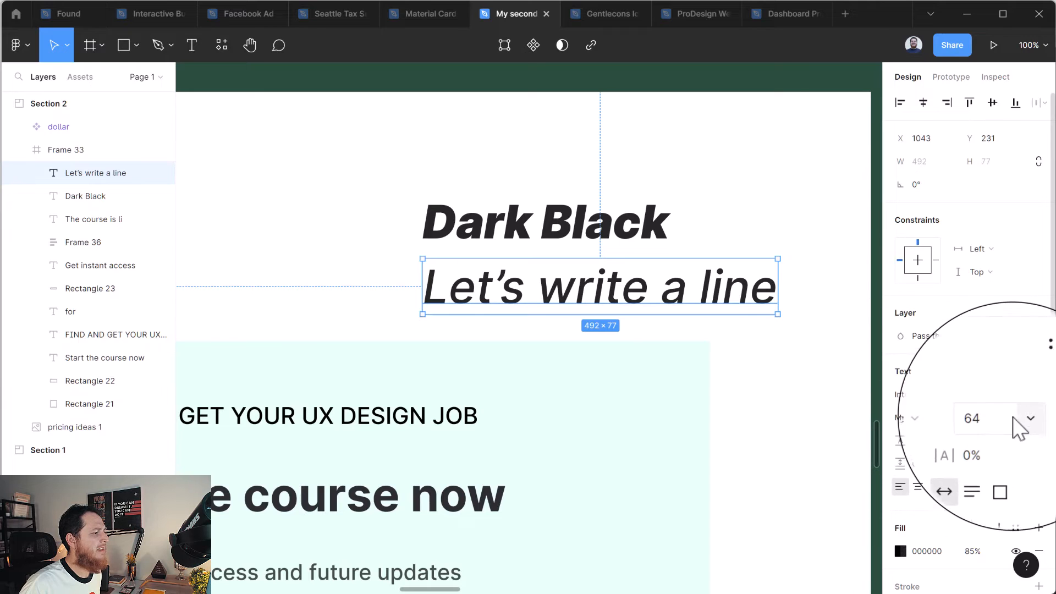
pyautogui.click(1013, 419)
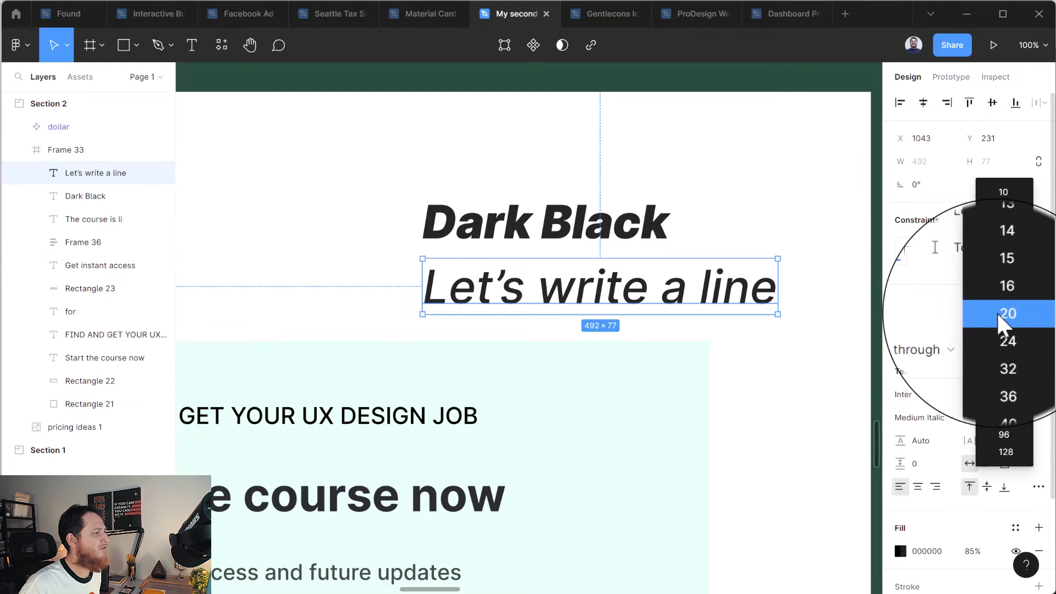
pyautogui.click(996, 311)
pyautogui.click(547, 303)
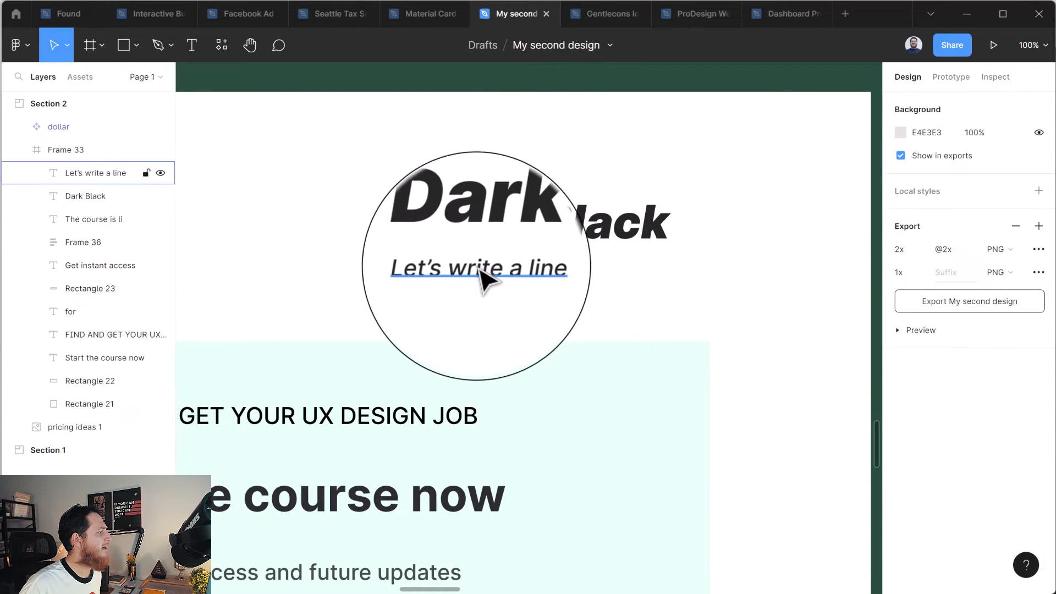
# Lower the fill opacity of the "Let’s write a line" text to 50%, and adjust it to 60%.
pyautogui.click(480, 265)
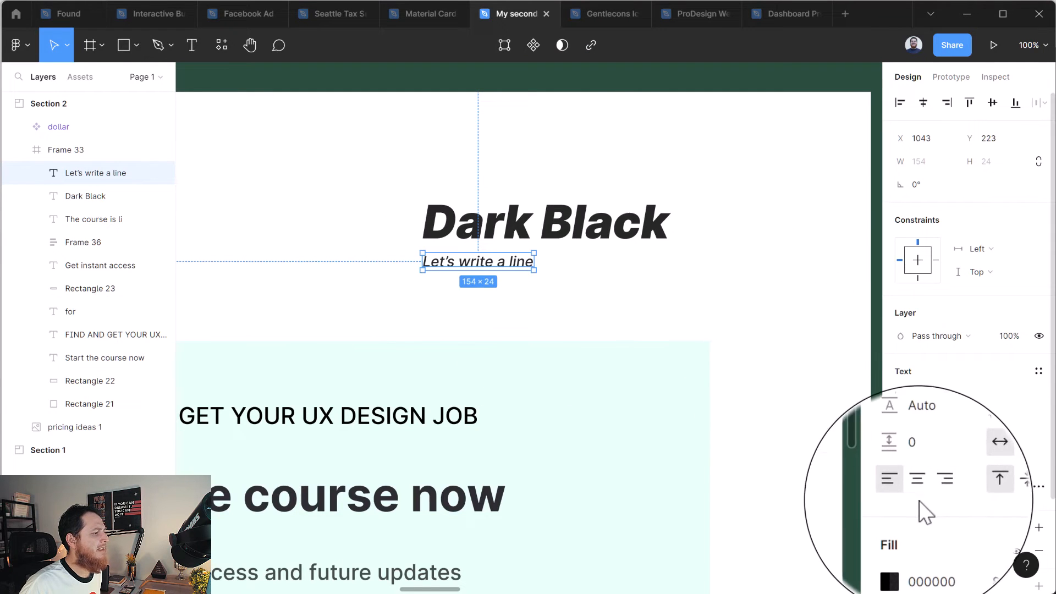
pyautogui.click(978, 554)
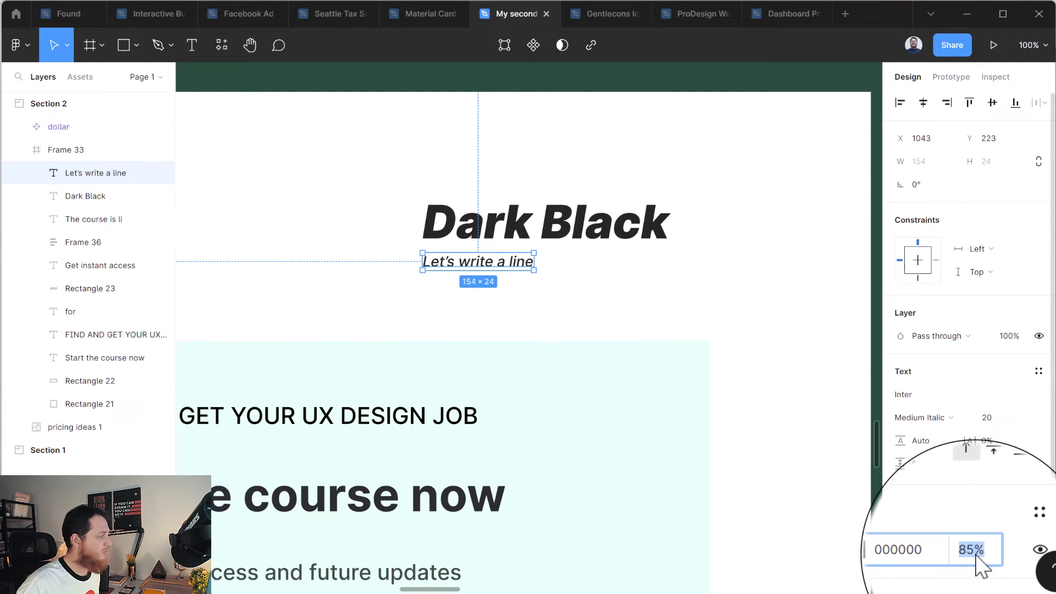
pyautogui.write('50')
pyautogui.press('Return')
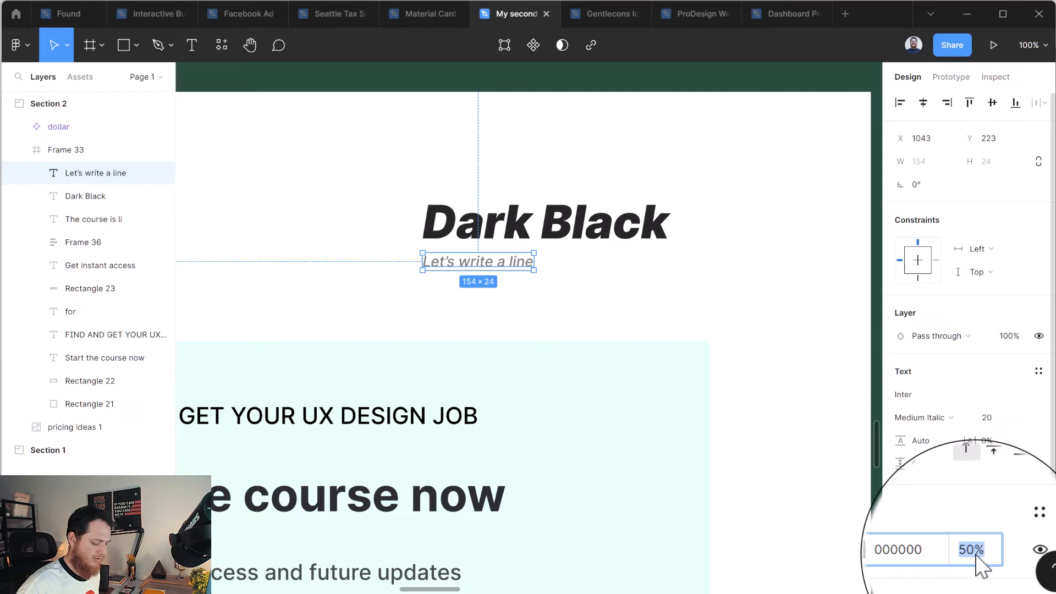
pyautogui.press('Return')
pyautogui.click(389, 314)
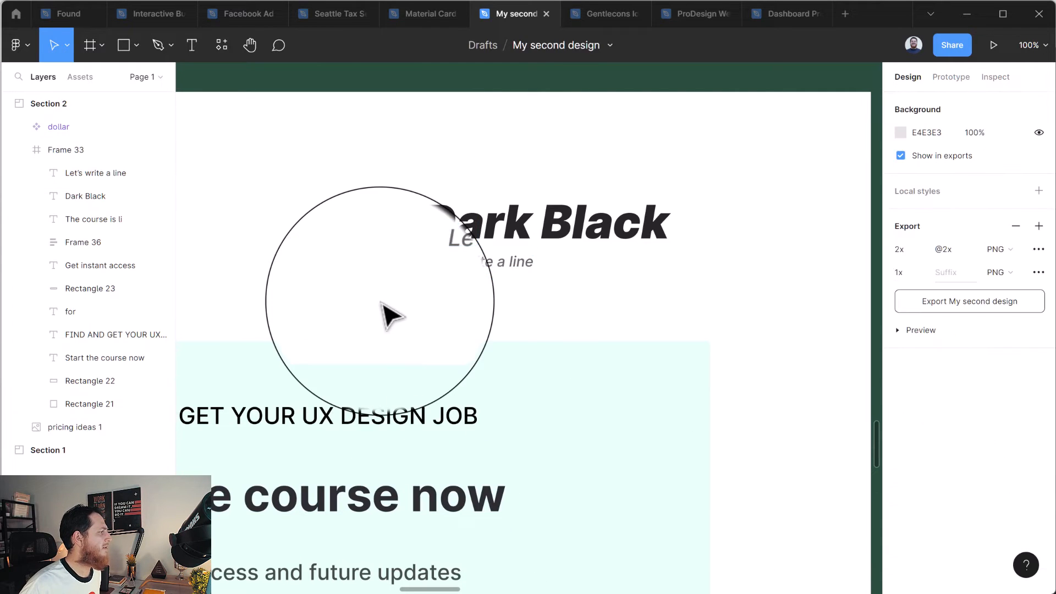
pyautogui.click(463, 273)
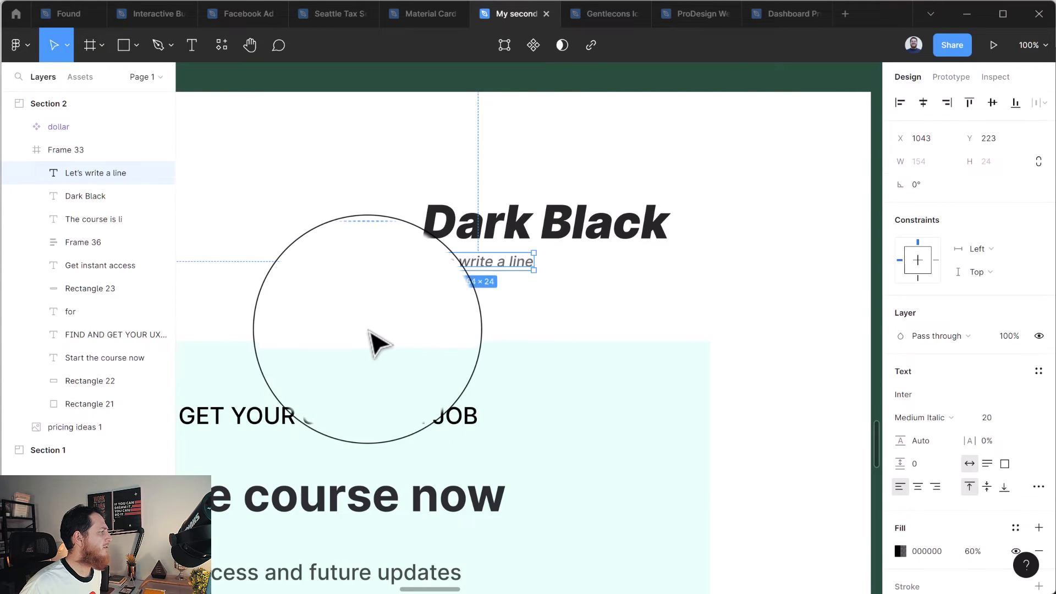
pyautogui.click(369, 332)
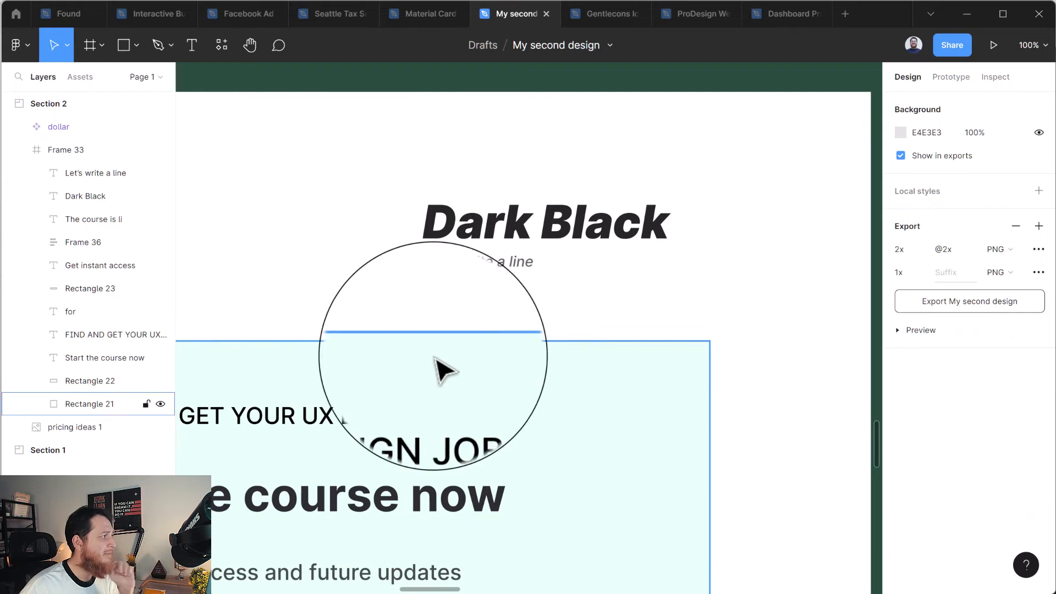
# Check the "Dark Black" heading's fill opacity and set the "Let’s write a line" text's fill opacity to 70%.
pyautogui.moveTo(375, 174); pyautogui.dragTo(718, 299)
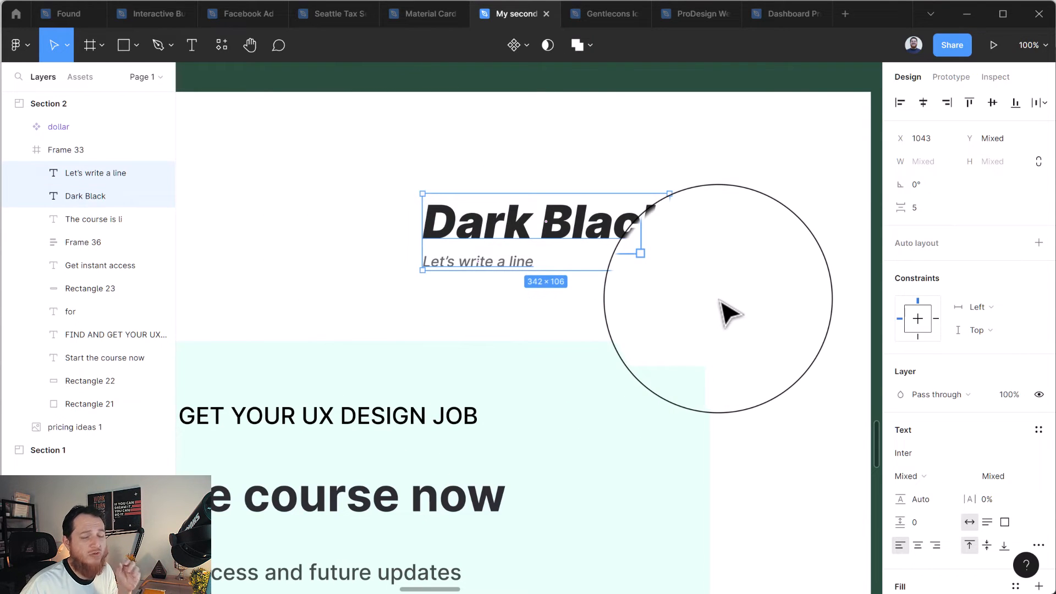
pyautogui.click(719, 301)
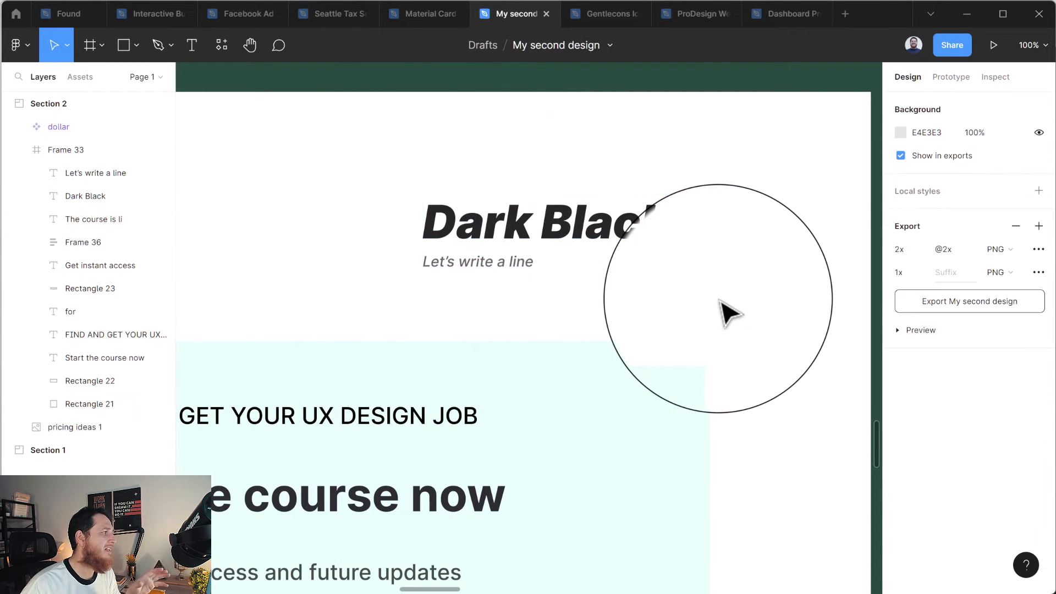
pyautogui.click(542, 253)
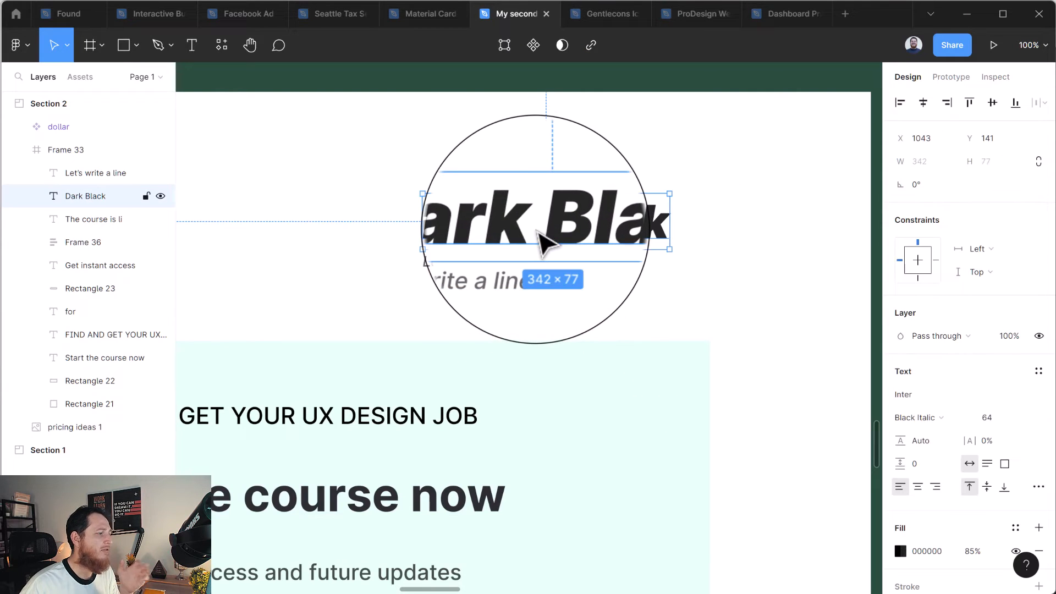
pyautogui.click(972, 552)
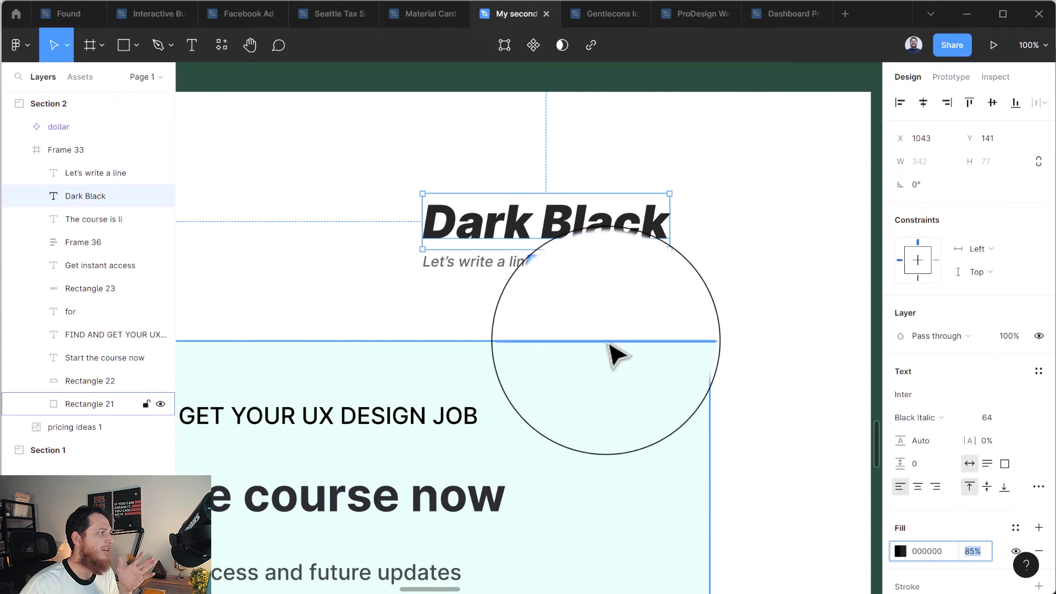
pyautogui.click(507, 264)
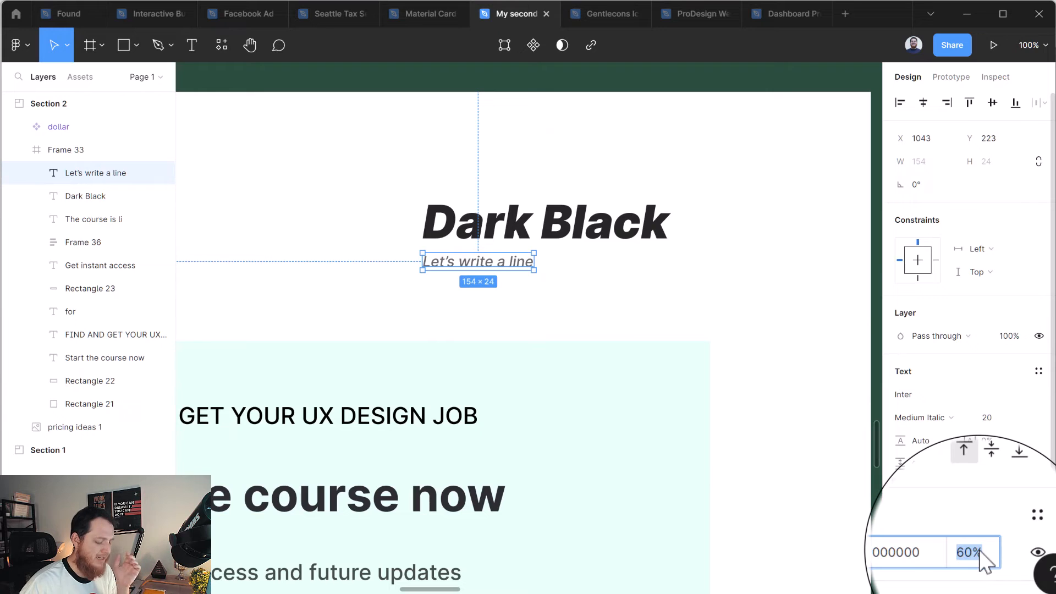
pyautogui.write('70')
pyautogui.press('Return')
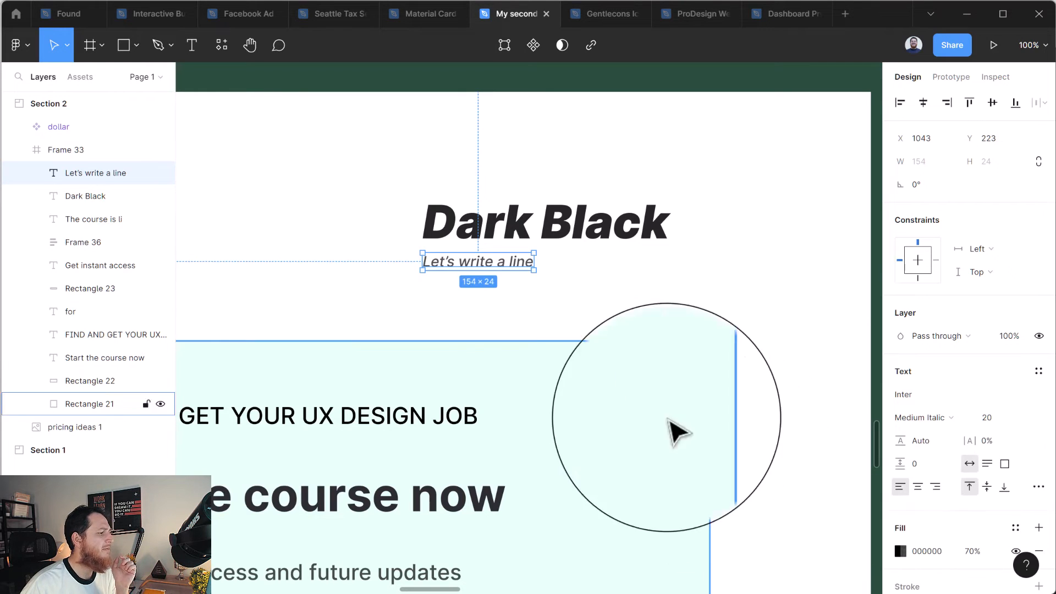
pyautogui.click(574, 327)
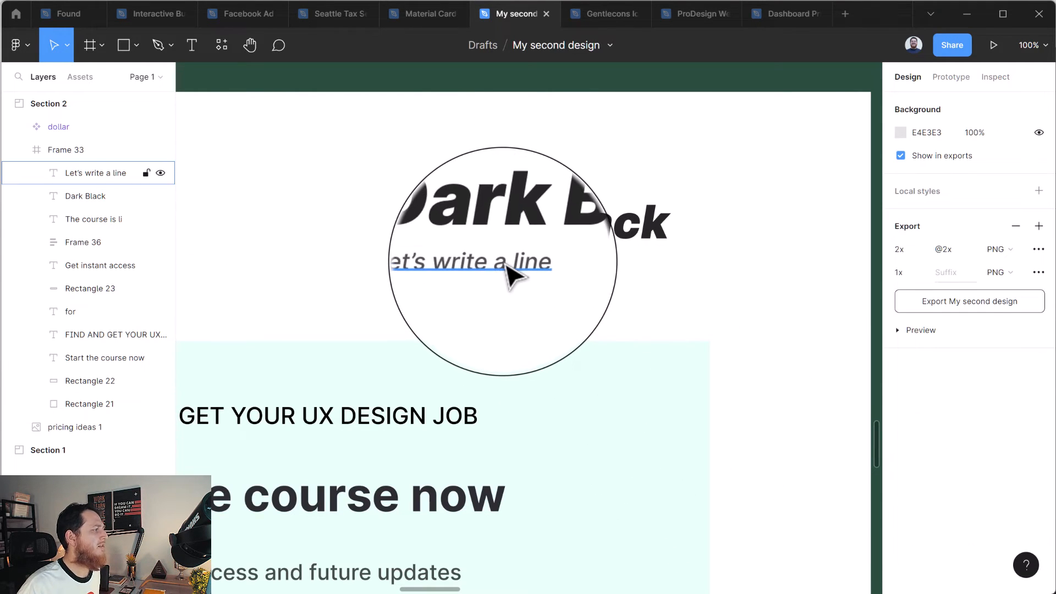
# Change the font style of the "Let’s write a line" text to upright Medium.
pyautogui.click(508, 264)
pyautogui.click(941, 422)
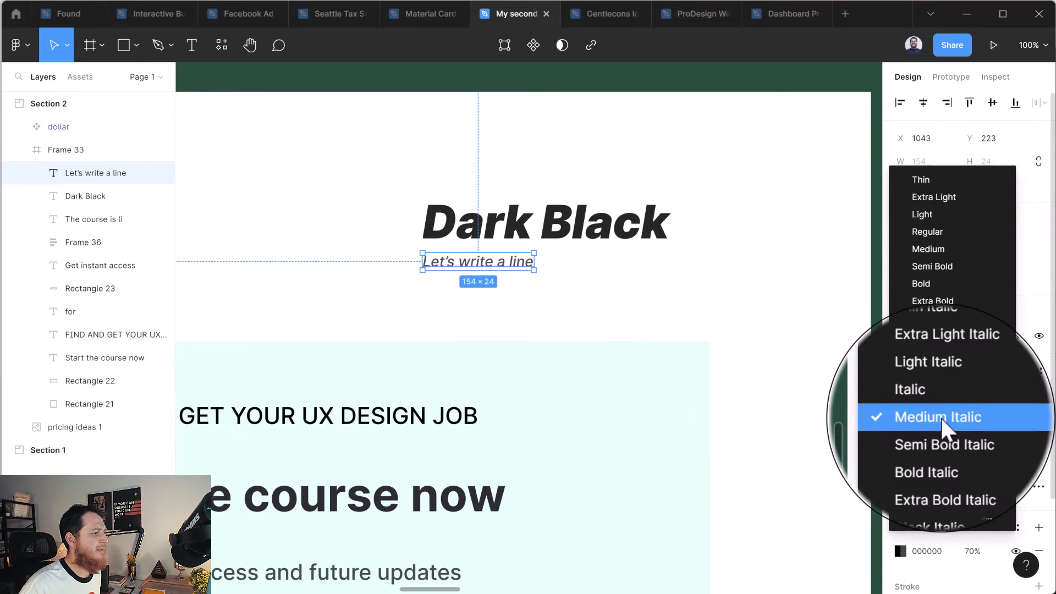
pyautogui.click(932, 248)
pyautogui.click(751, 294)
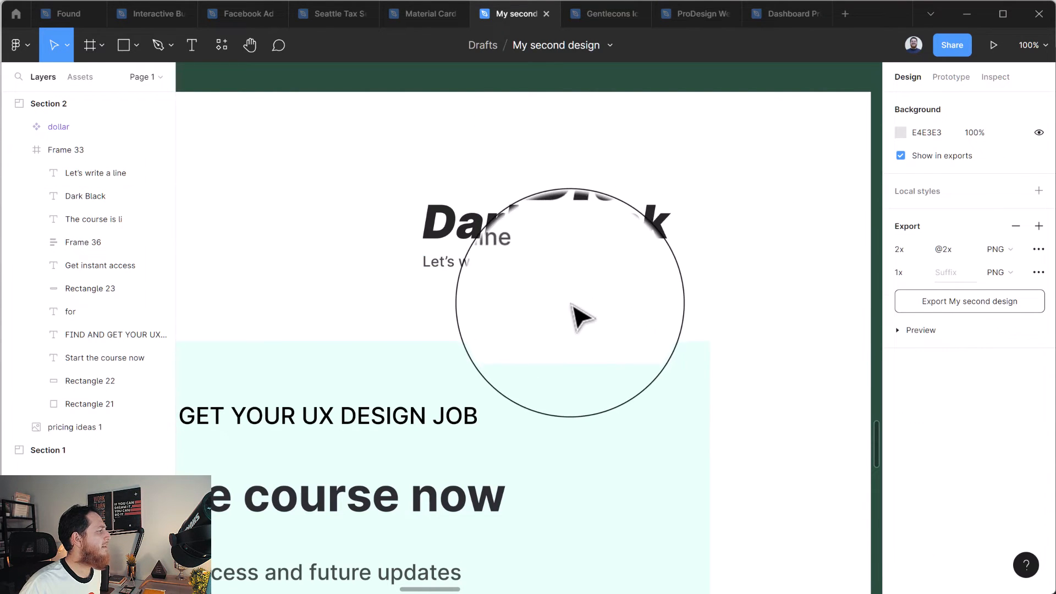